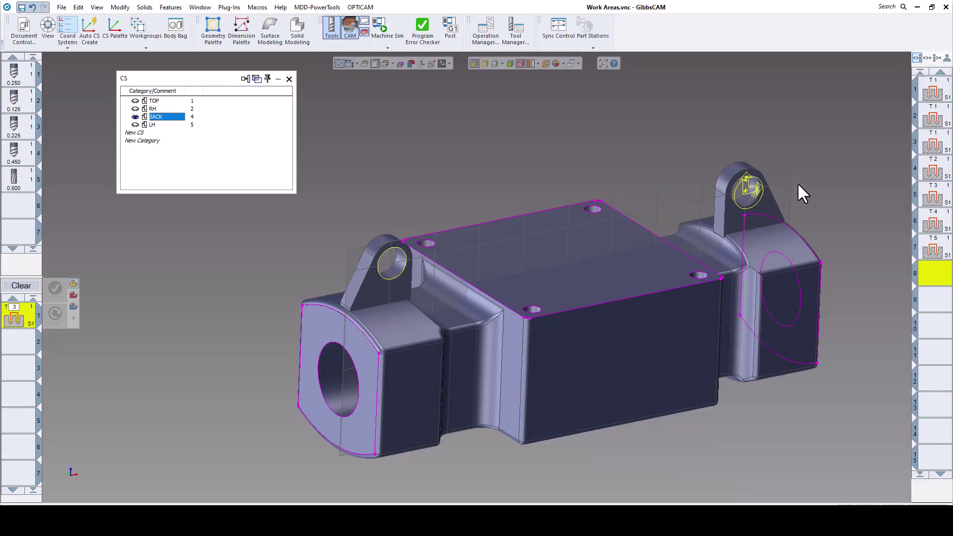
Step through the TOP, RH, BACK and LH coordinate systems on the part.
{"action": "scroll", "coordinate": [807, 181], "scroll_direction": "up", "scroll_amount": 1}
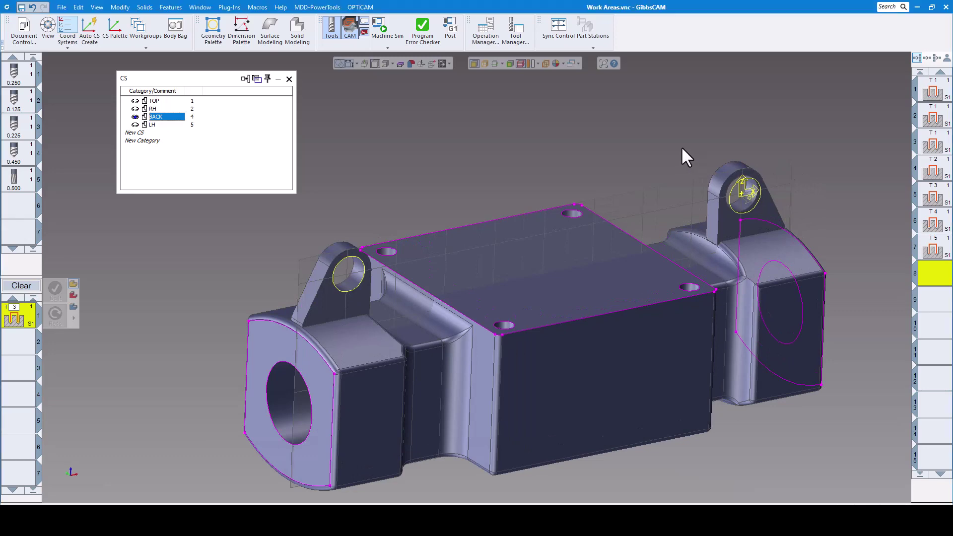
{"action": "left_click", "coordinate": [154, 101]}
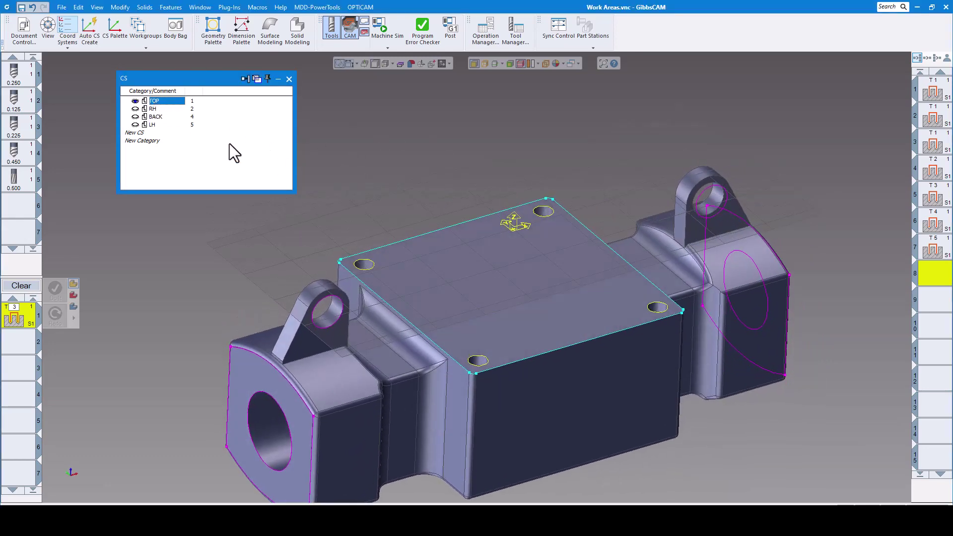
{"action": "left_click", "coordinate": [152, 108]}
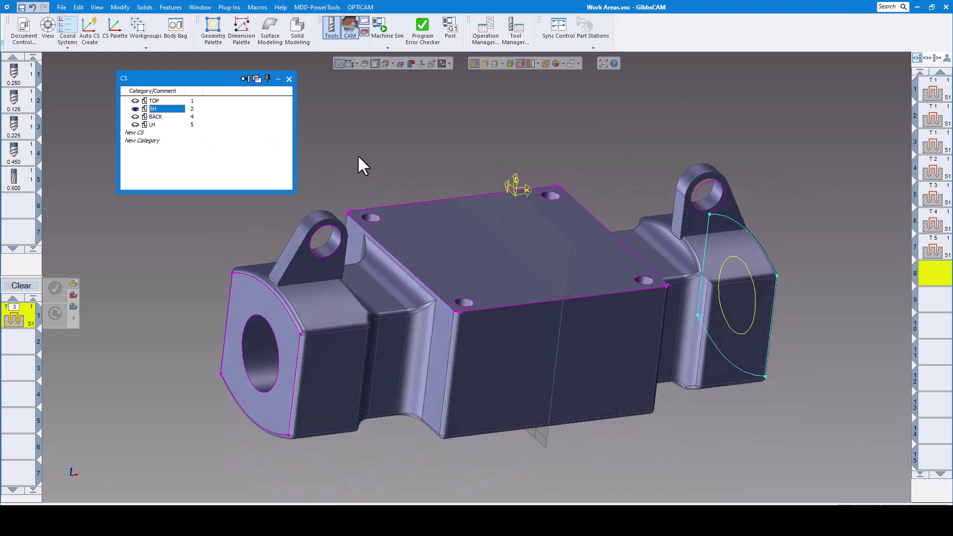
{"action": "left_click", "coordinate": [154, 117]}
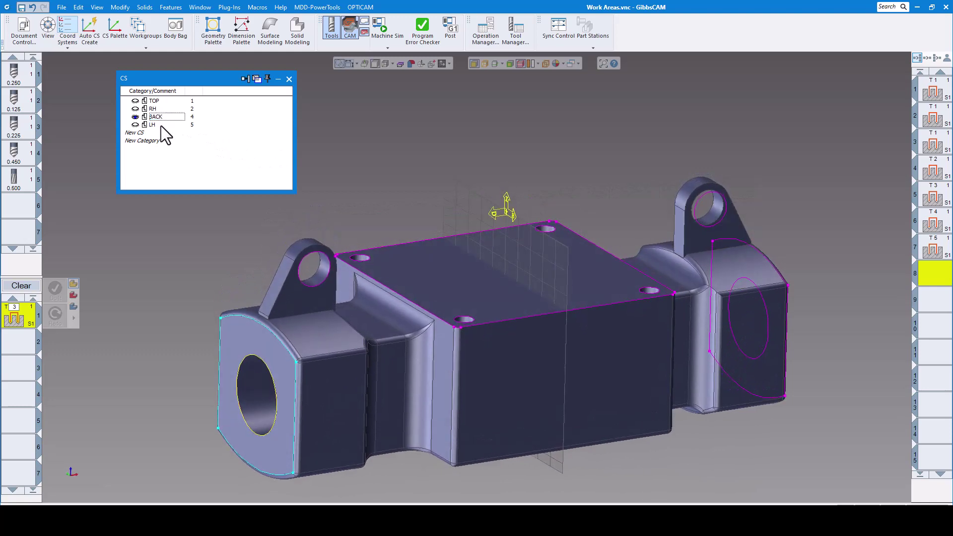
{"action": "left_click", "coordinate": [158, 125]}
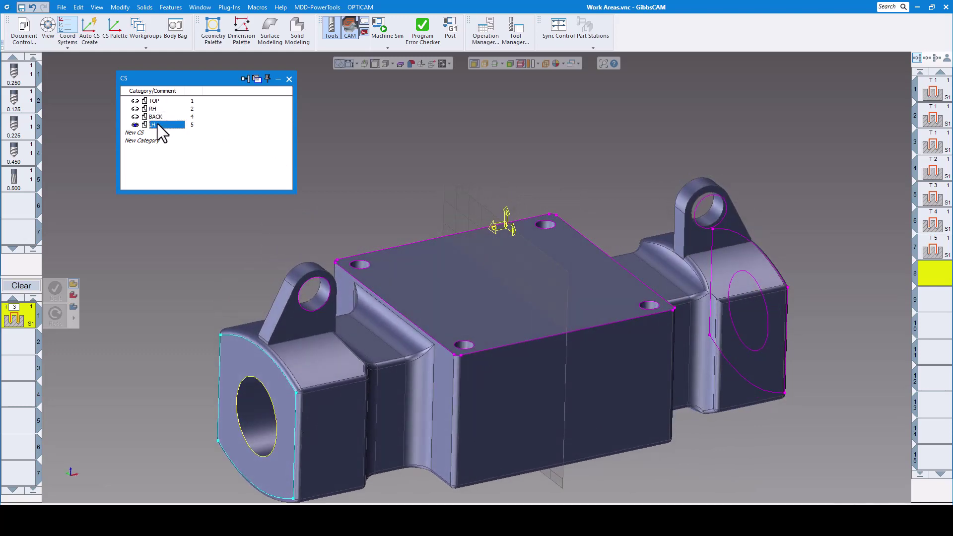
Return to the TOP coordinate system and launch the Okuma machine simulation.
{"action": "left_click", "coordinate": [162, 104]}
{"action": "left_click", "coordinate": [289, 80]}
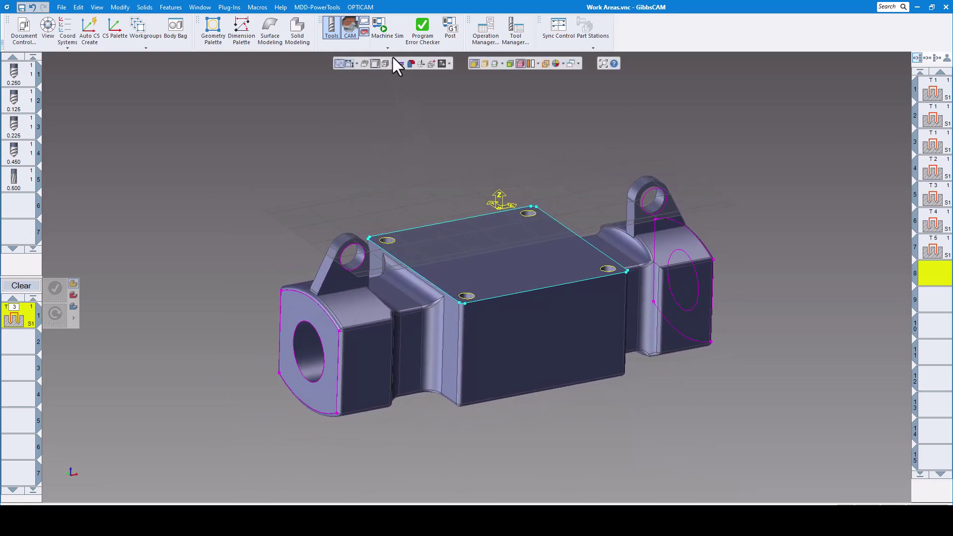
{"action": "left_click", "coordinate": [385, 33]}
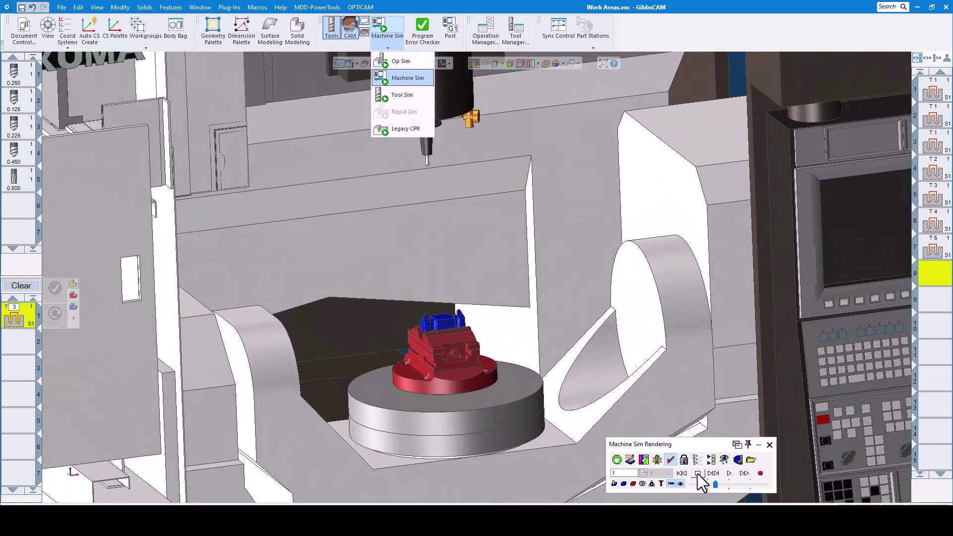
Rewind, play and stop the bore-milling simulation, then close Machine Sim Rendering.
{"action": "left_click", "coordinate": [697, 473]}
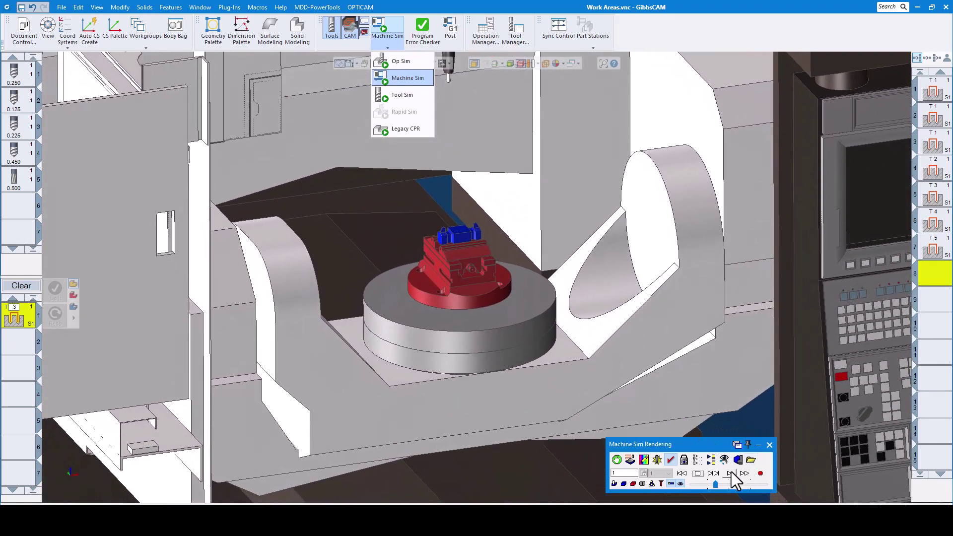
{"action": "left_click", "coordinate": [730, 473]}
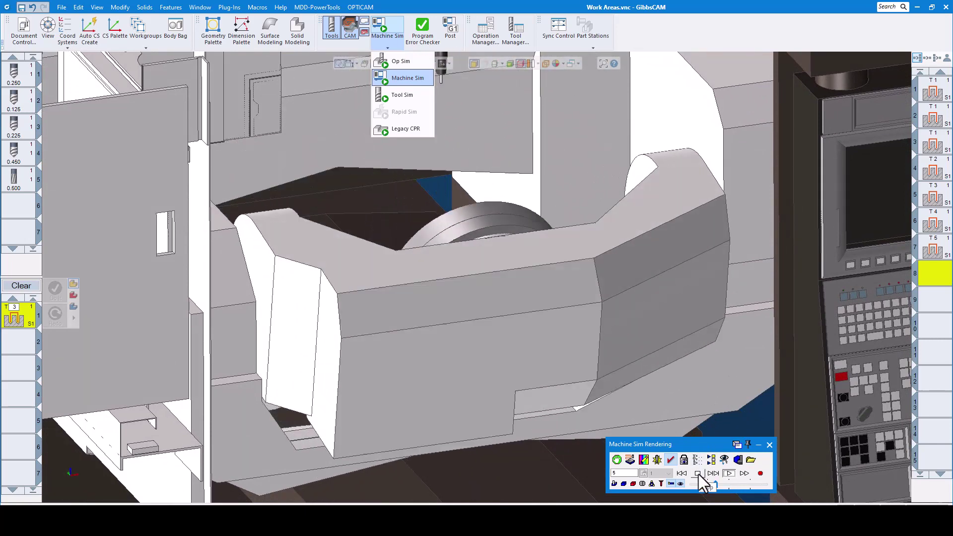
{"action": "left_click", "coordinate": [698, 474]}
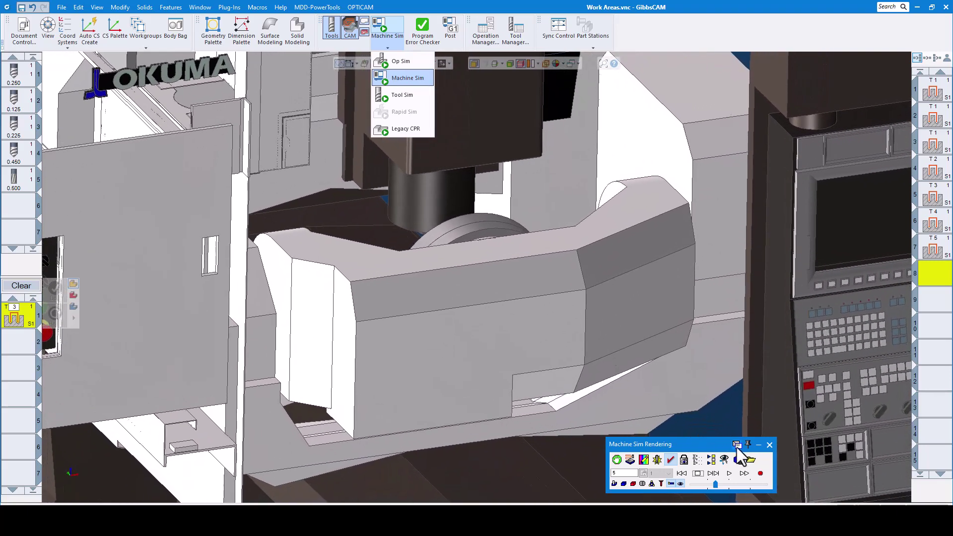
{"action": "left_click", "coordinate": [770, 445]}
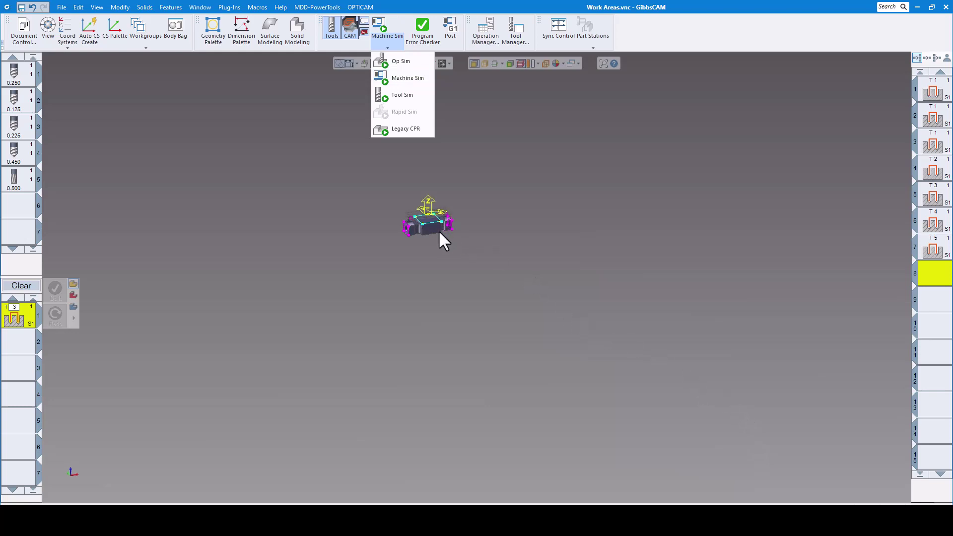
{"action": "scroll", "coordinate": [440, 229], "scroll_direction": "up", "scroll_amount": 5}
Reposition the part and view My Work Area 1's A101 limits in Document Control's Work Areas tab.
{"action": "middle_click_drag", "start_coordinate": [532, 270], "coordinate": [623, 357]}
{"action": "middle_click_drag", "start_coordinate": [615, 254], "coordinate": [554, 198]}
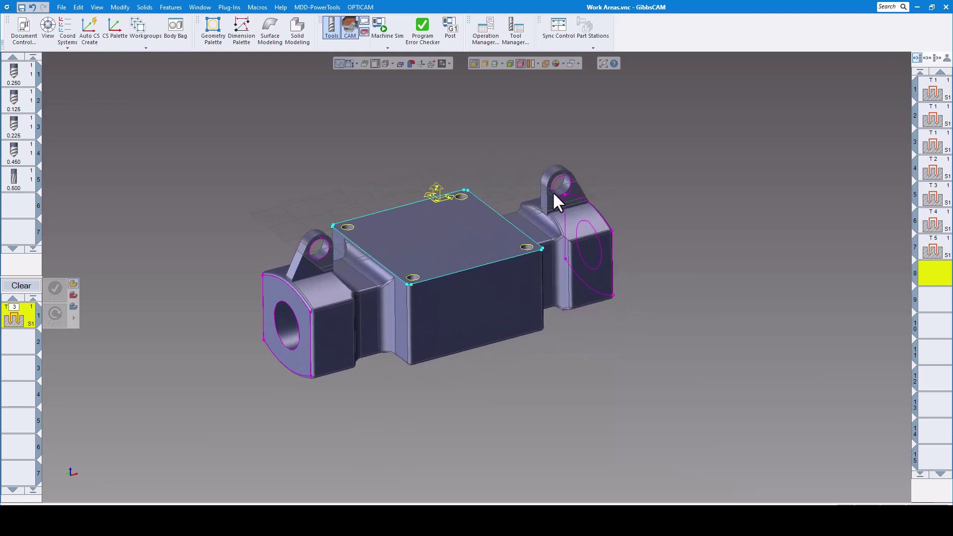
{"action": "left_click", "coordinate": [26, 34]}
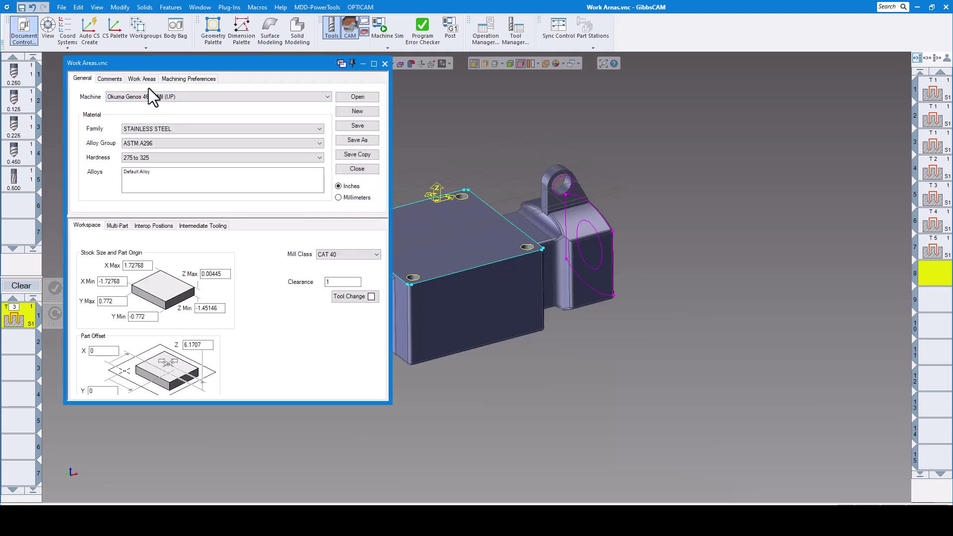
{"action": "left_click", "coordinate": [142, 79]}
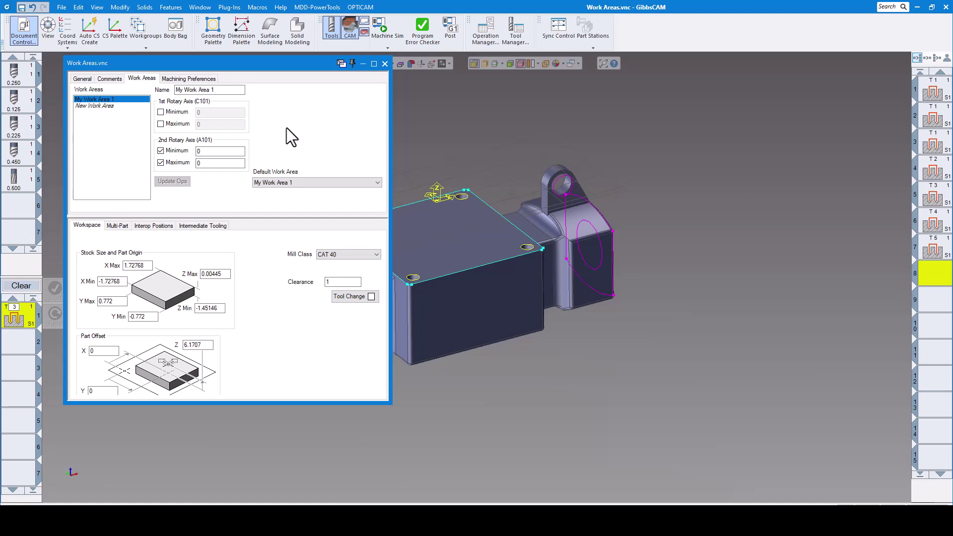
{"action": "key", "text": "ctrl+f"}
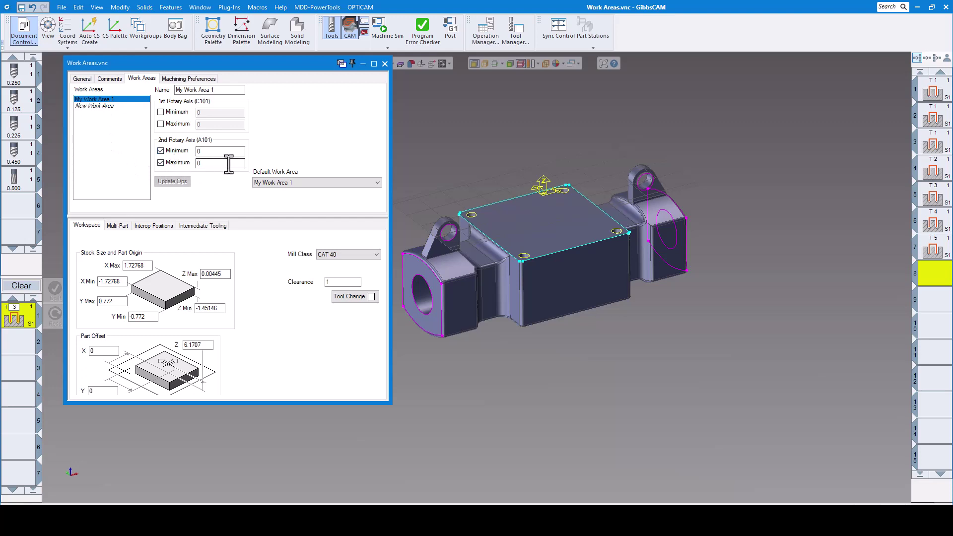
{"action": "left_click", "coordinate": [383, 28]}
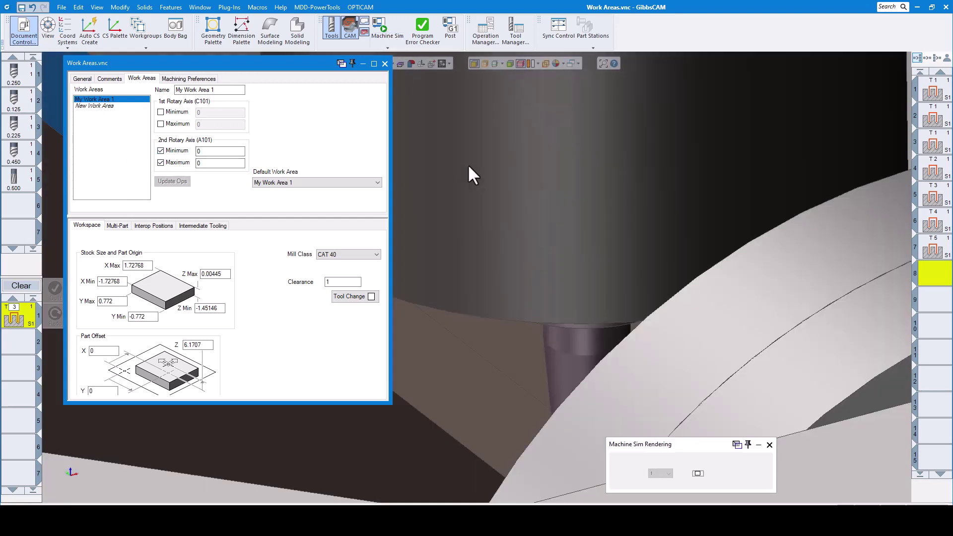
{"action": "left_click", "coordinate": [684, 475]}
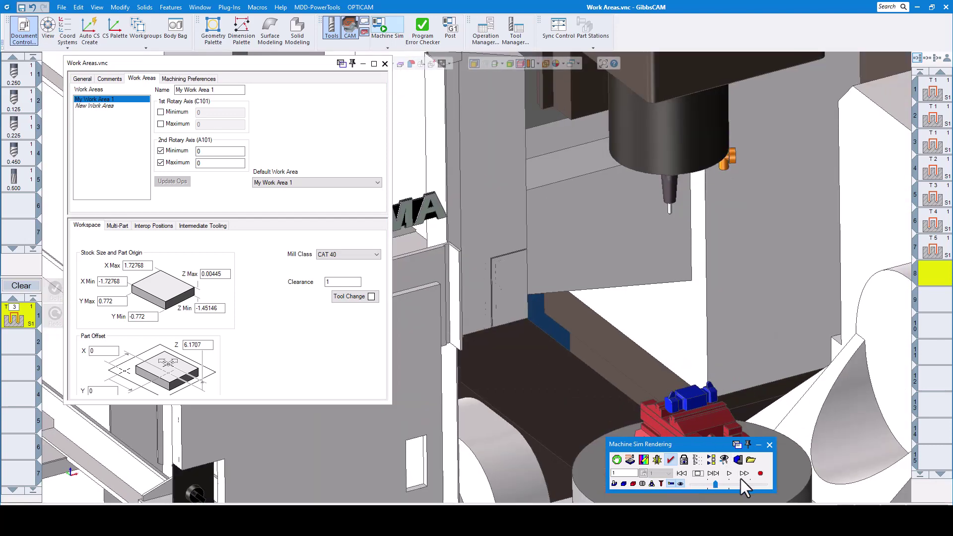
{"action": "left_click", "coordinate": [728, 474]}
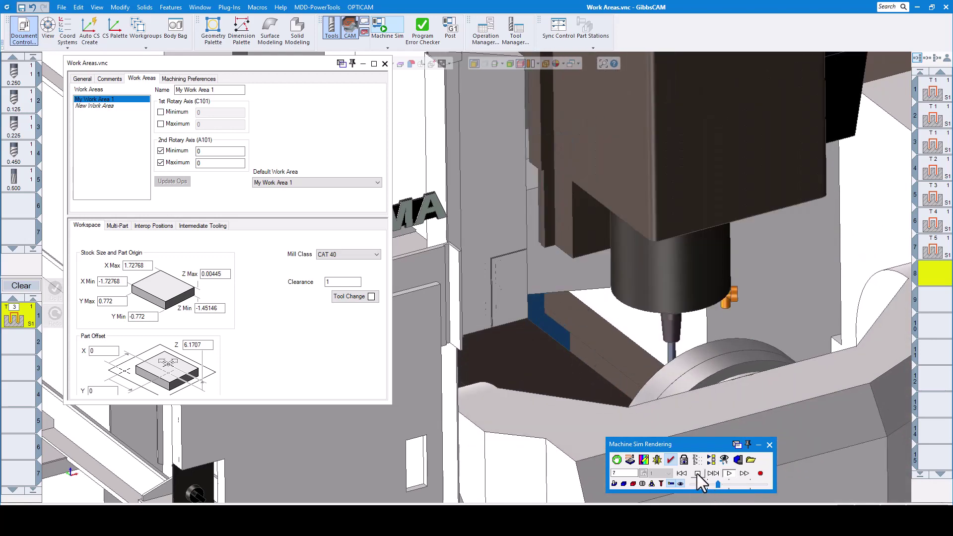
{"action": "left_click", "coordinate": [770, 444]}
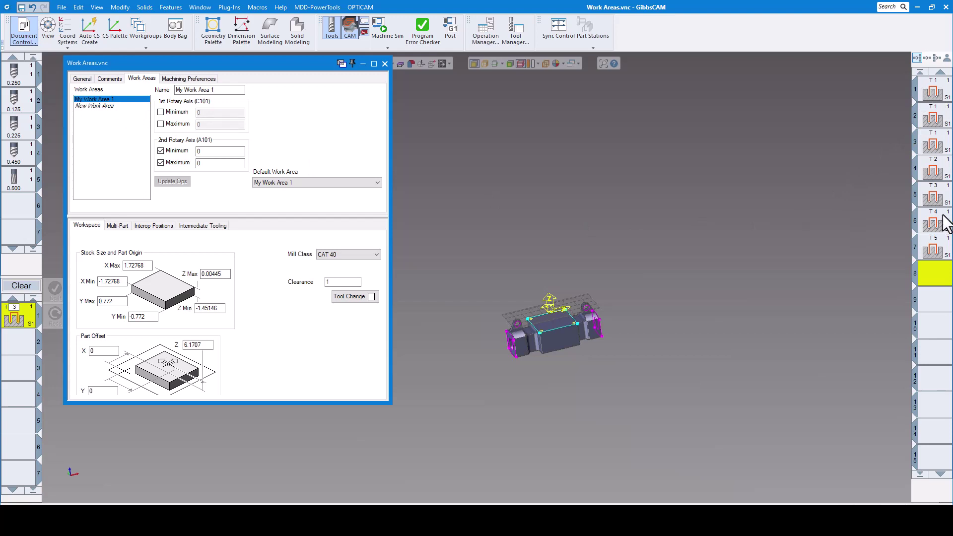
Select operations 1 through 7 together, then edit the 2nd Rotary Axis Minimum field.
{"action": "left_click", "coordinate": [940, 149]}
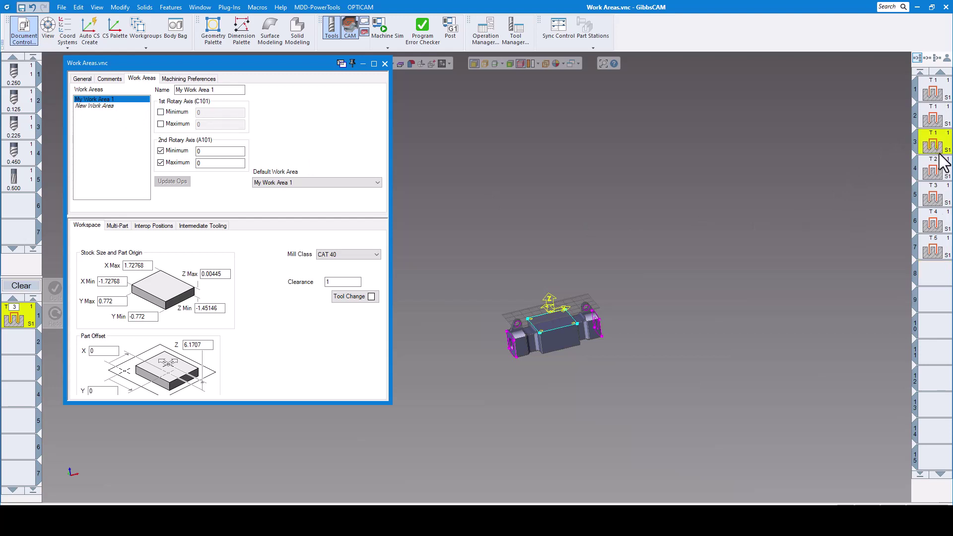
{"action": "left_click", "coordinate": [938, 198]}
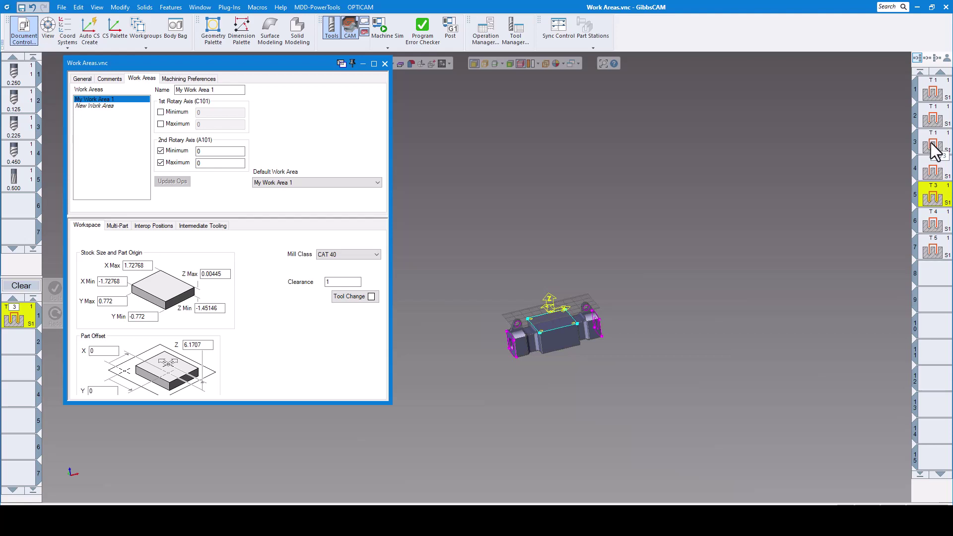
{"action": "mouse_move", "coordinate": [936, 152]}
{"action": "left_mouse_down"}
{"action": "mouse_move", "coordinate": [927, 213]}
{"action": "mouse_move", "coordinate": [944, 151]}
{"action": "left_mouse_up"}
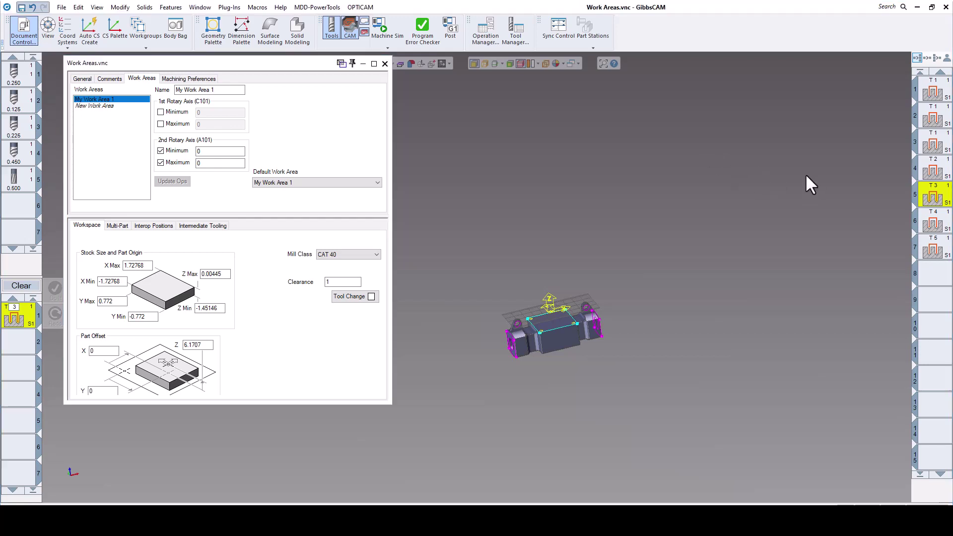
{"action": "left_click", "coordinate": [934, 92]}
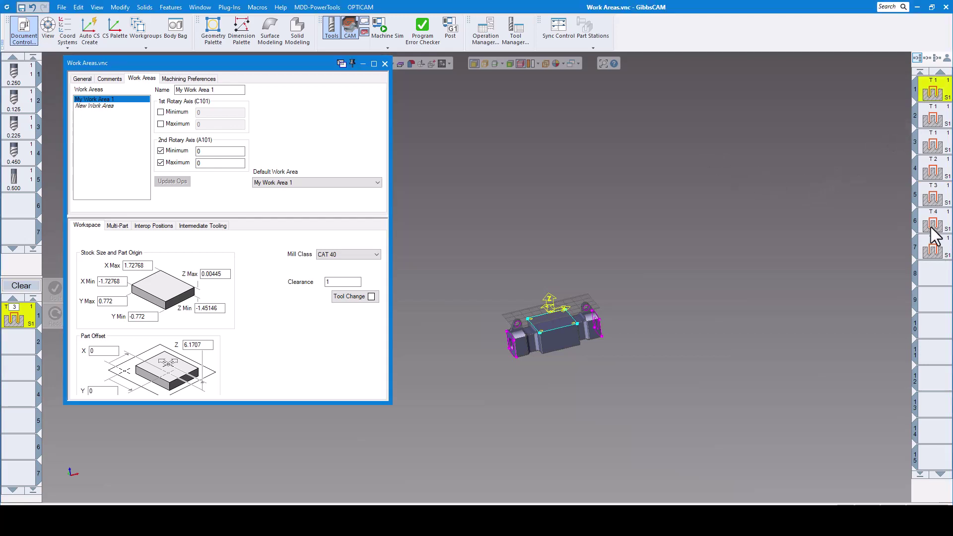
{"action": "left_click", "coordinate": [922, 244], "text": "shift"}
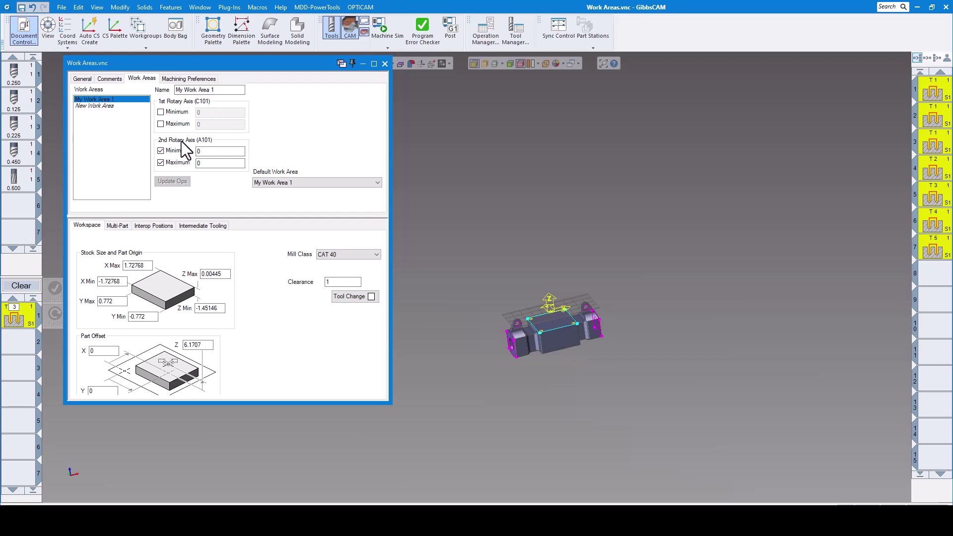
{"action": "left_click", "coordinate": [208, 151]}
Set the 2nd Rotary Axis Maximum to 110 and close Document Control.
{"action": "key", "text": "Tab"}
{"action": "type", "text": "100"}
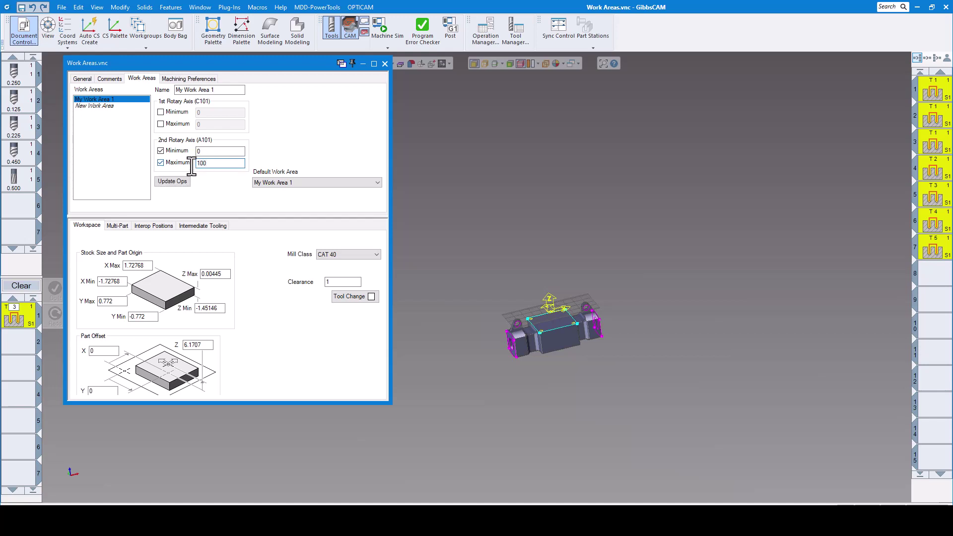
{"action": "key", "text": "BackSpace"}
{"action": "key", "text": "BackSpace"}
{"action": "type", "text": "10"}
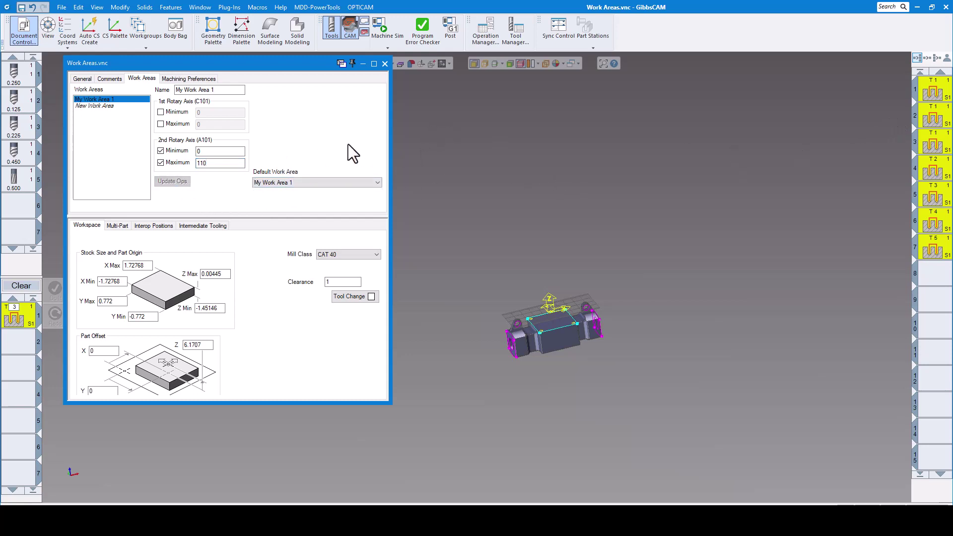
{"action": "left_click", "coordinate": [385, 63]}
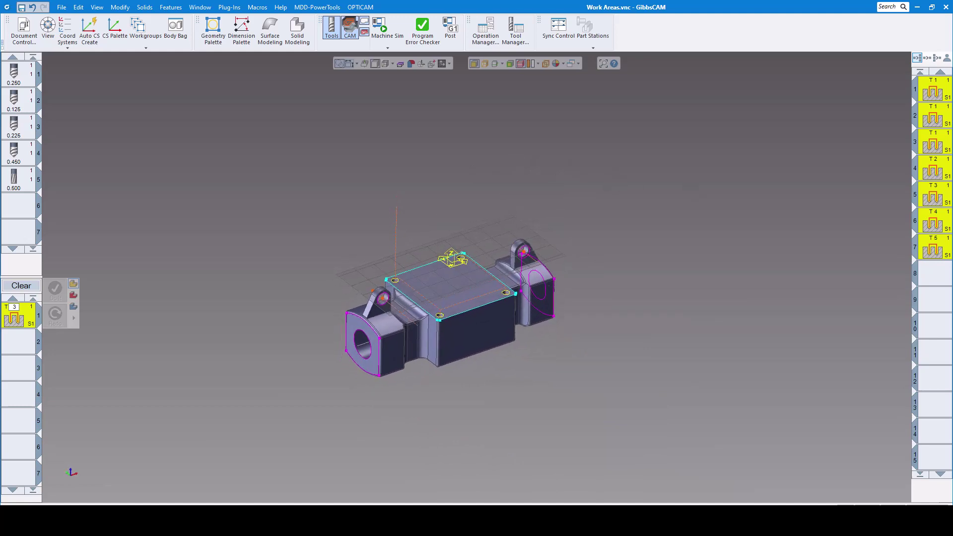
Replay the bore-milling job in Machine Sim at slower speed under the 110 limit, then exit.
{"action": "left_click", "coordinate": [387, 28]}
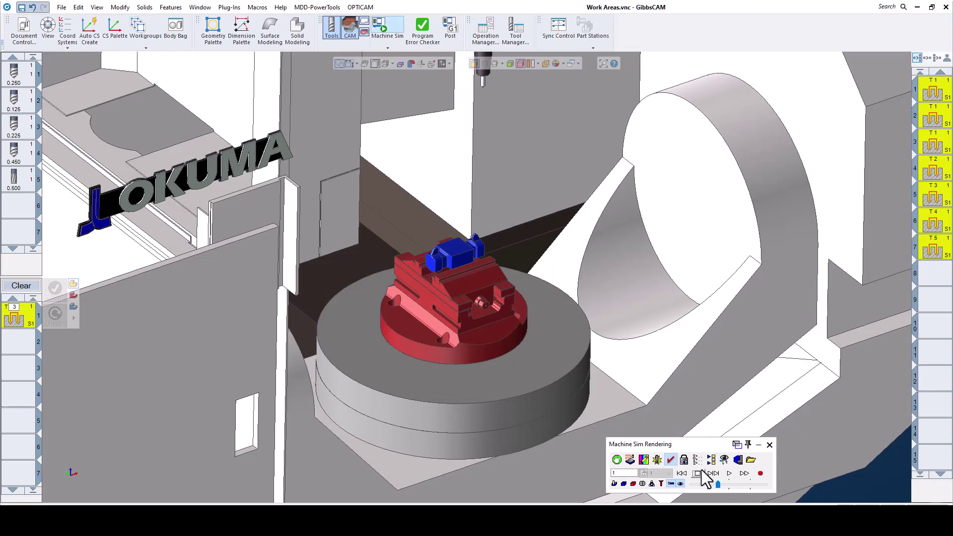
{"action": "mouse_move", "coordinate": [713, 485]}
{"action": "left_mouse_down"}
{"action": "mouse_move", "coordinate": [693, 484]}
{"action": "mouse_move", "coordinate": [703, 484]}
{"action": "left_mouse_up"}
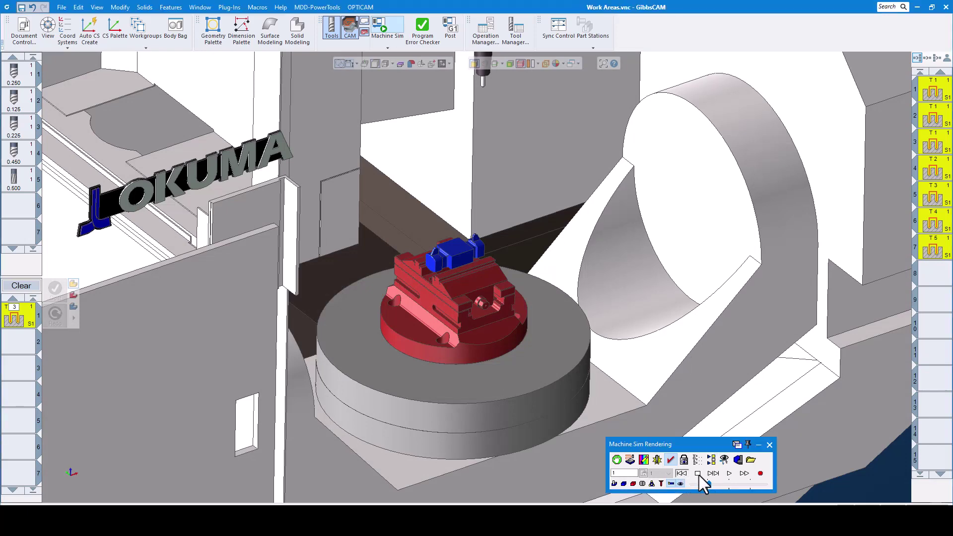
{"action": "left_click", "coordinate": [729, 473]}
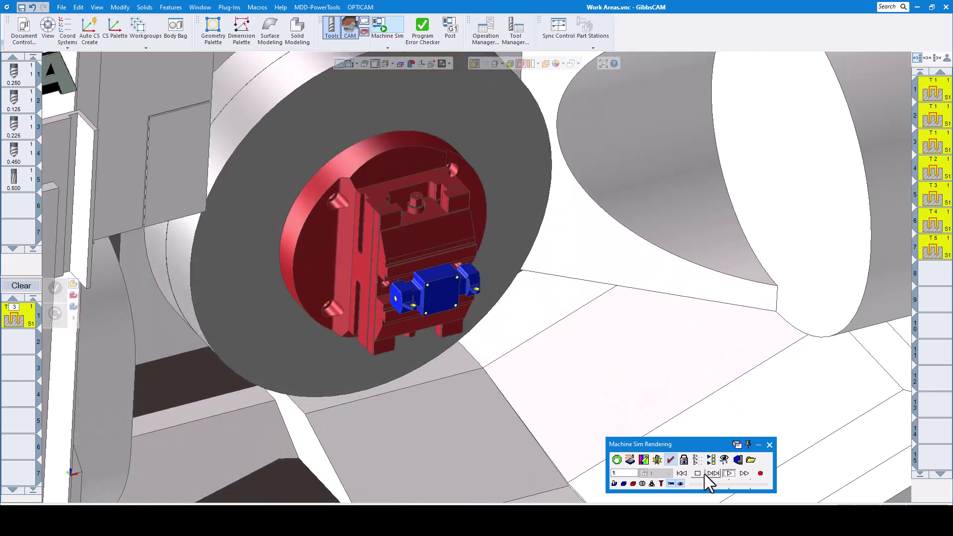
{"action": "left_click", "coordinate": [697, 474]}
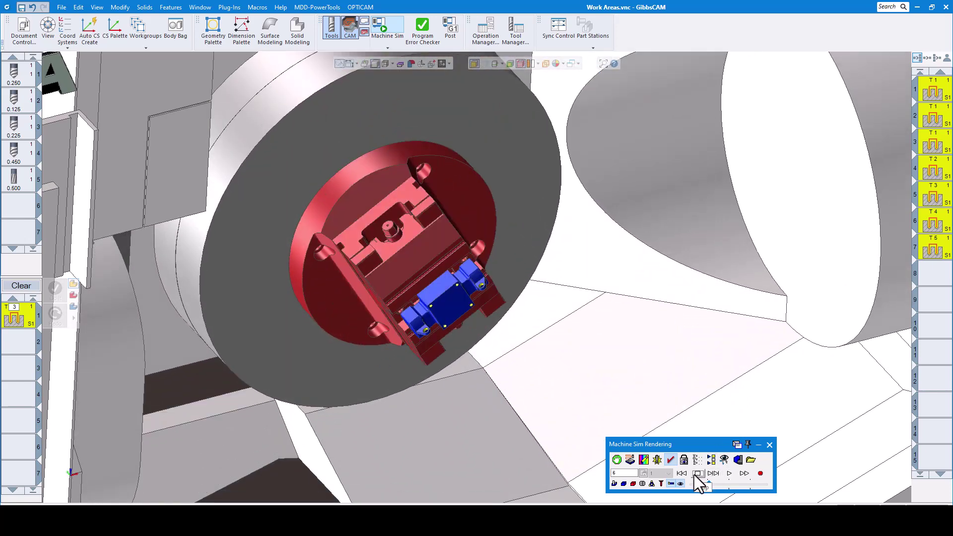
{"action": "left_click", "coordinate": [729, 473]}
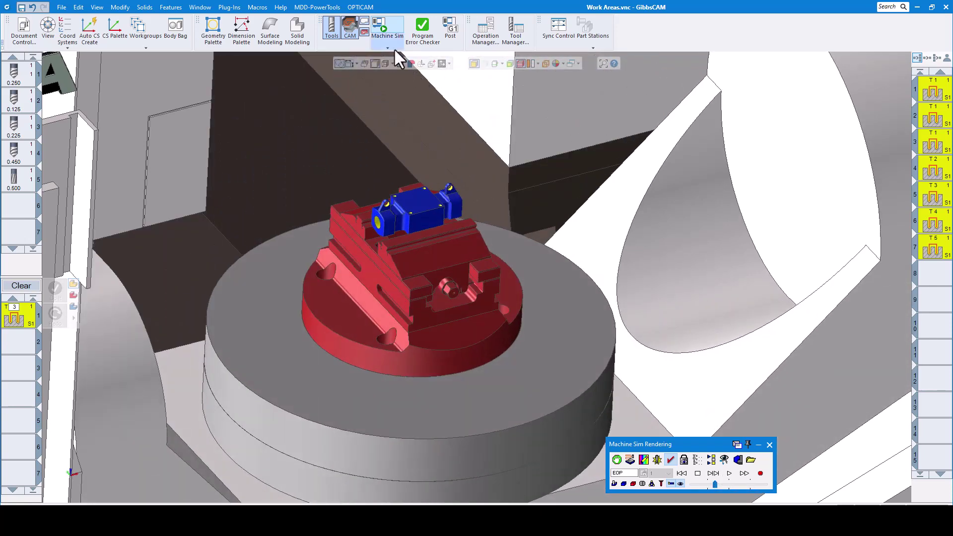
{"action": "left_click", "coordinate": [387, 30]}
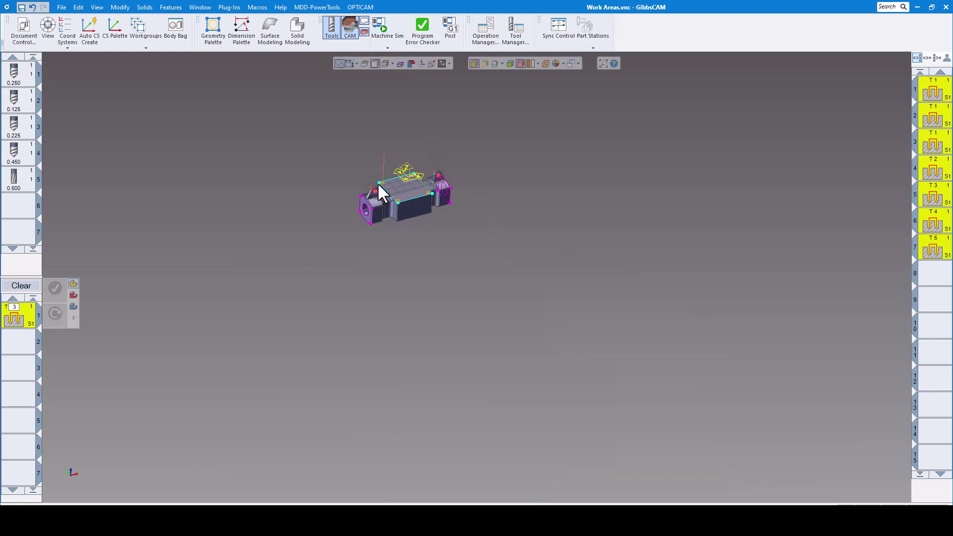
Zoom the part and review the work area definitions in Document Control's Work Areas tab.
{"action": "scroll", "coordinate": [379, 185], "scroll_direction": "up", "scroll_amount": 6}
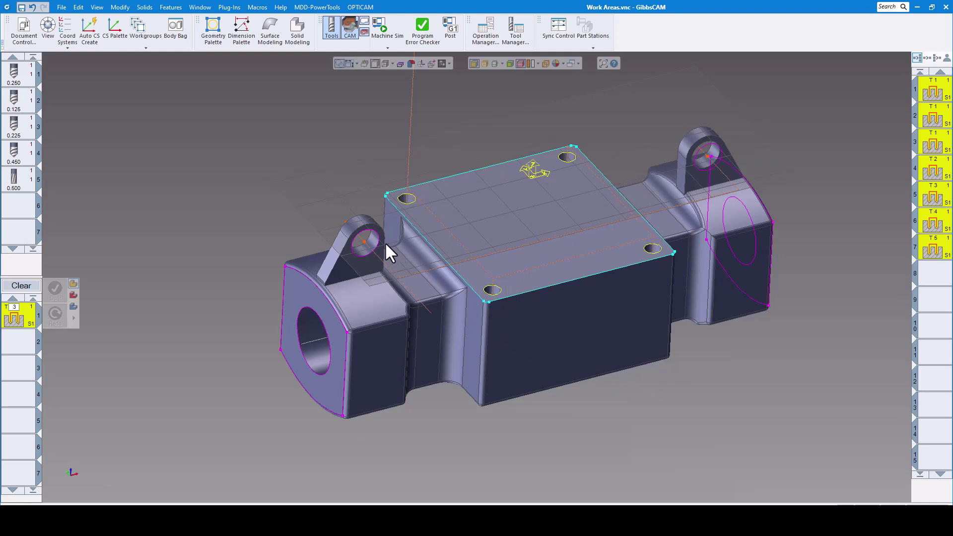
{"action": "scroll", "coordinate": [406, 257], "scroll_direction": "down", "scroll_amount": 2}
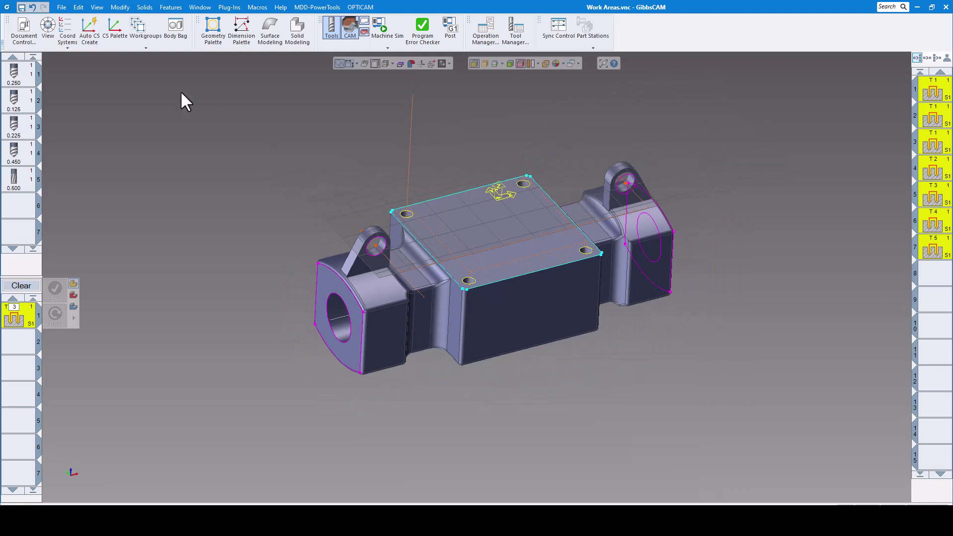
{"action": "left_click", "coordinate": [24, 31]}
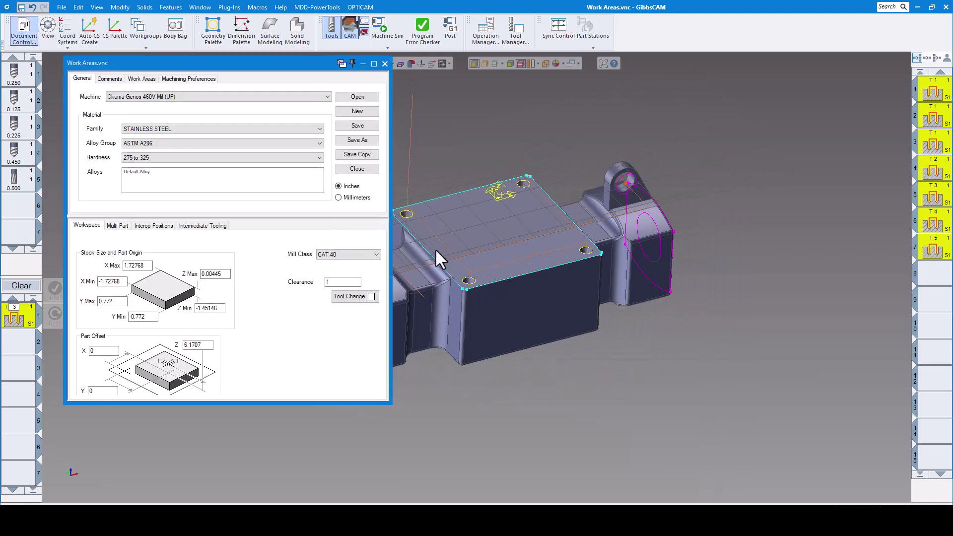
{"action": "left_click", "coordinate": [151, 81]}
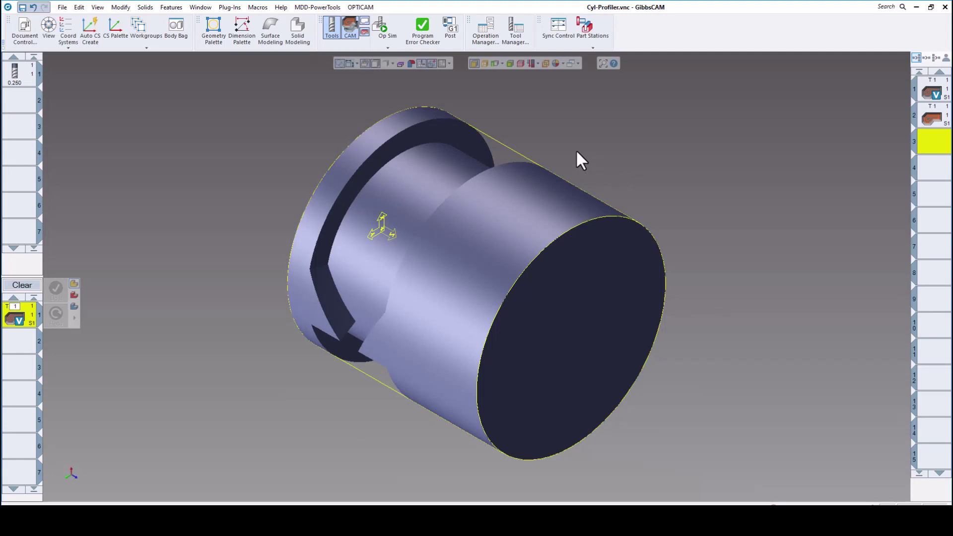
Switch the profiler display mode to Slice Cylinder.
{"action": "left_click", "coordinate": [502, 64]}
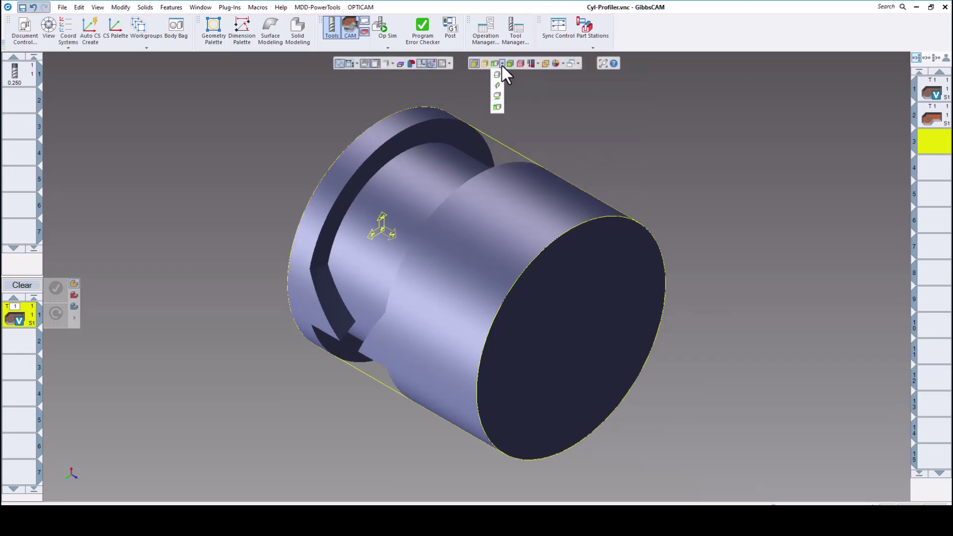
{"action": "left_click", "coordinate": [494, 106]}
{"action": "left_click", "coordinate": [496, 108]}
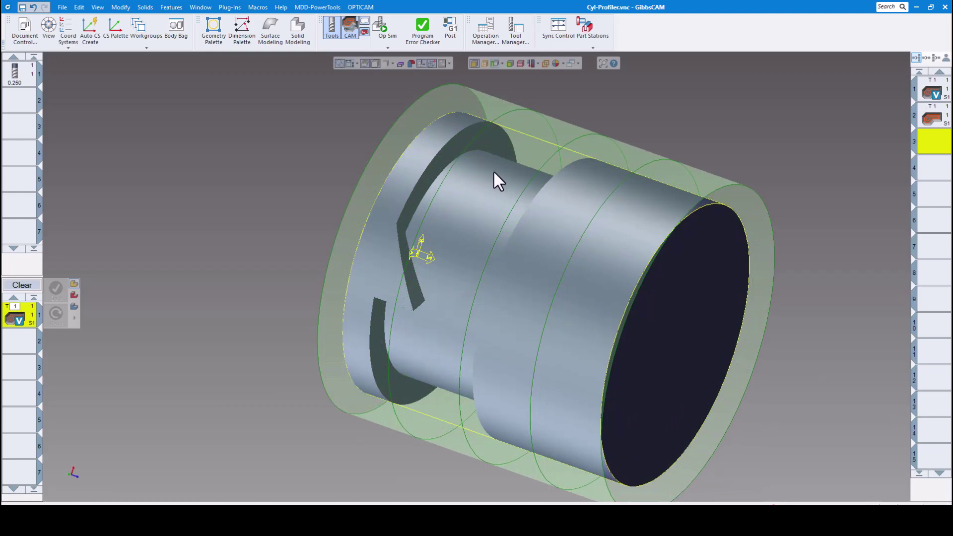
Set the Profiler Depth radius to 2 and apply it.
{"action": "right_click", "coordinate": [392, 123]}
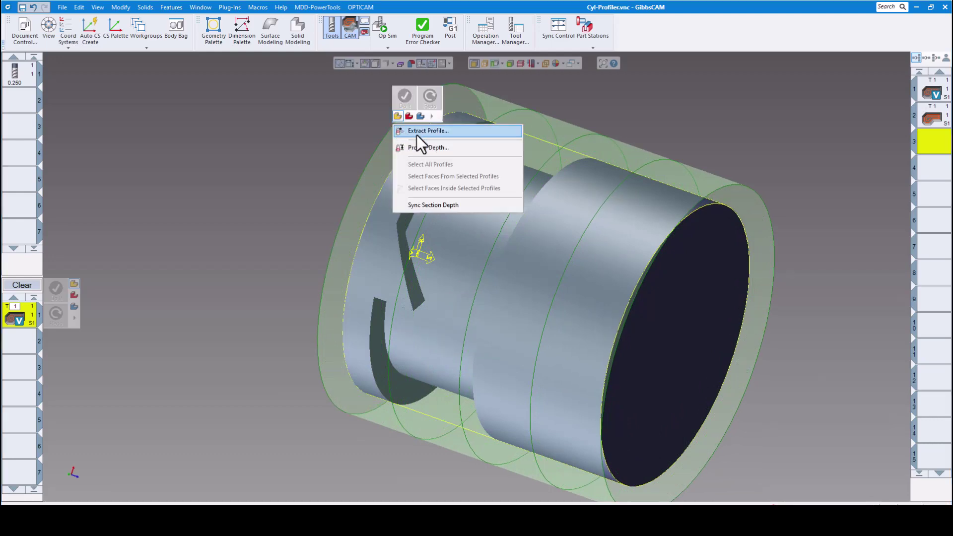
{"action": "left_click", "coordinate": [416, 146]}
{"action": "double_click", "coordinate": [158, 158]}
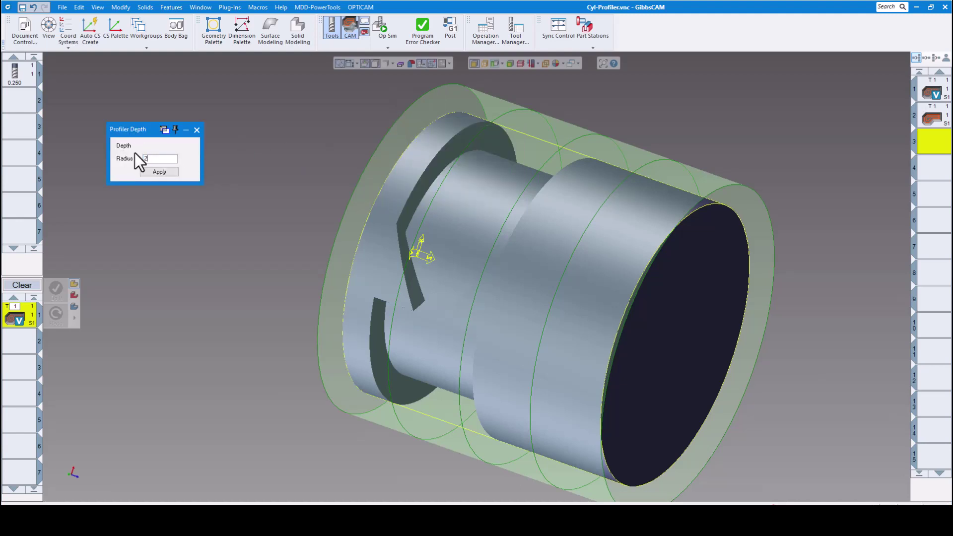
{"action": "left_click", "coordinate": [158, 174]}
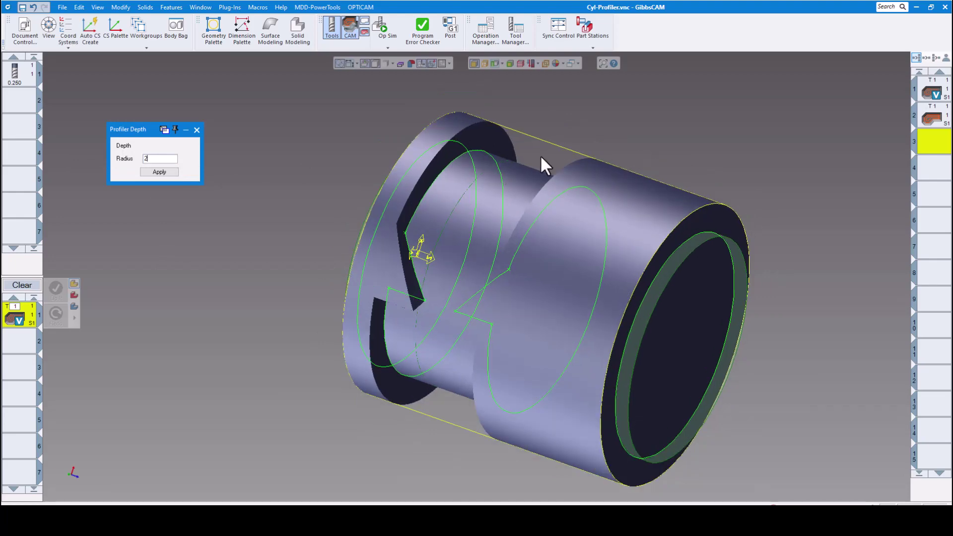
Select the two wrapped slot profile curves for machining.
{"action": "left_click", "coordinate": [487, 153]}
{"action": "middle_click_drag", "start_coordinate": [488, 153], "coordinate": [595, 130]}
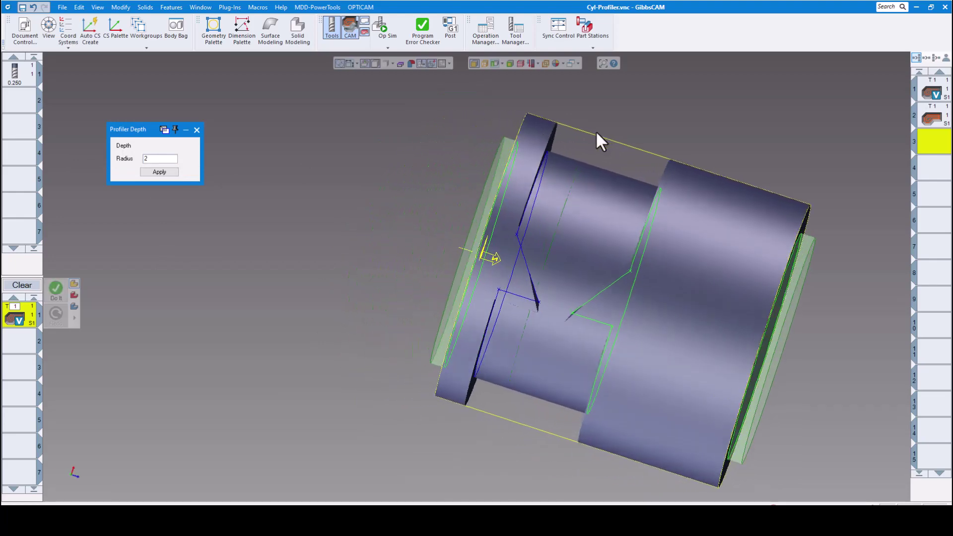
{"action": "left_click", "coordinate": [635, 189], "text": "shift"}
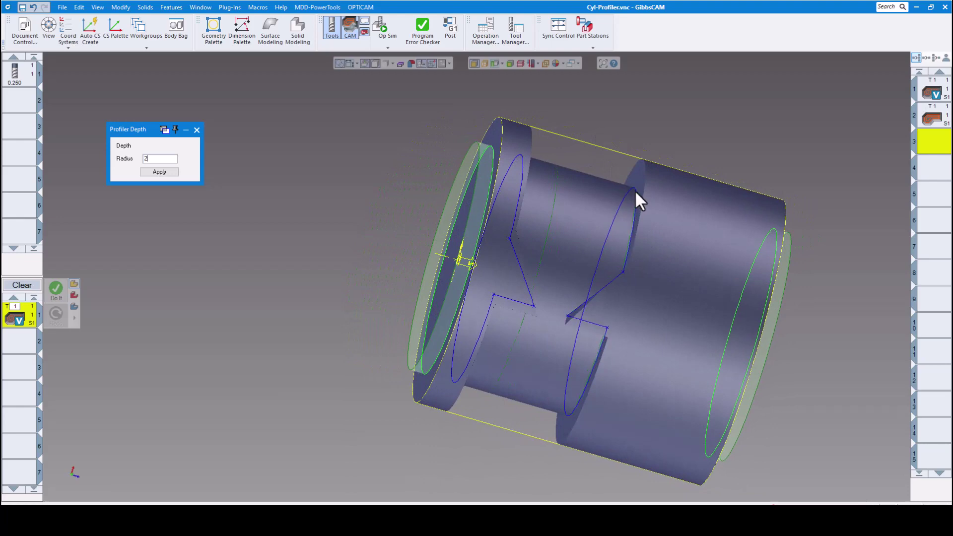
{"action": "middle_click_drag", "start_coordinate": [603, 137], "coordinate": [884, 132]}
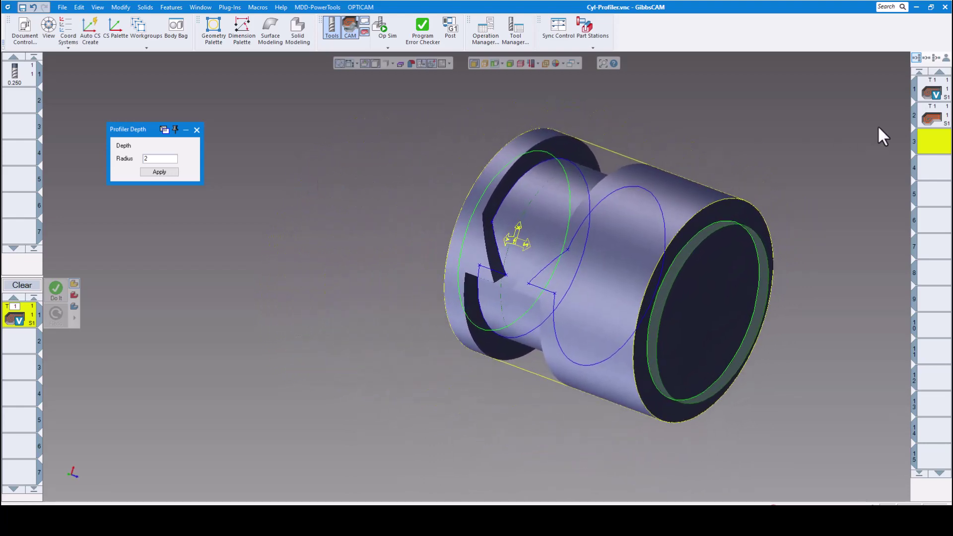
Review the VoluMill settings of operation 1.
{"action": "left_click", "coordinate": [933, 93]}
{"action": "double_click", "coordinate": [937, 94]}
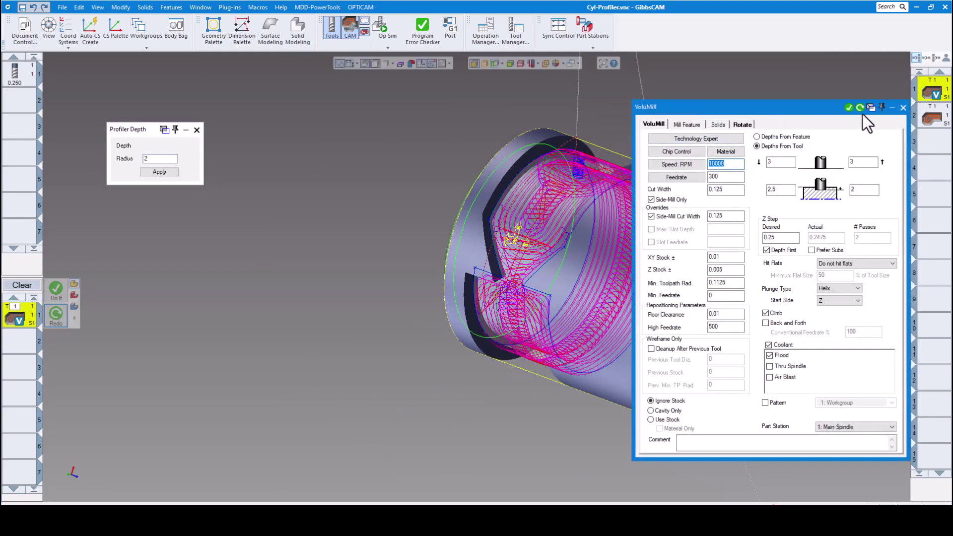
{"action": "left_click", "coordinate": [904, 108]}
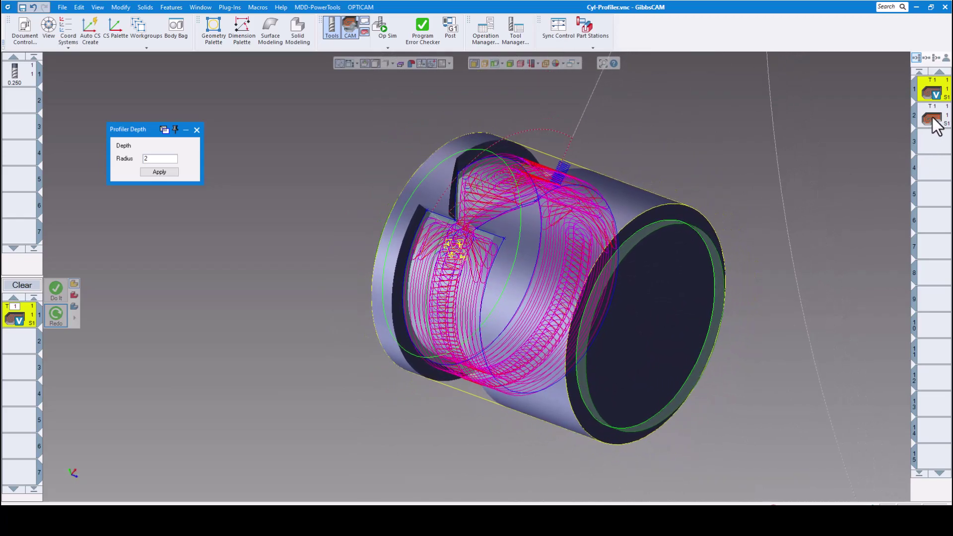
Review the Process #1 Roughing settings of operation 2.
{"action": "left_click", "coordinate": [933, 120]}
{"action": "double_click", "coordinate": [933, 120]}
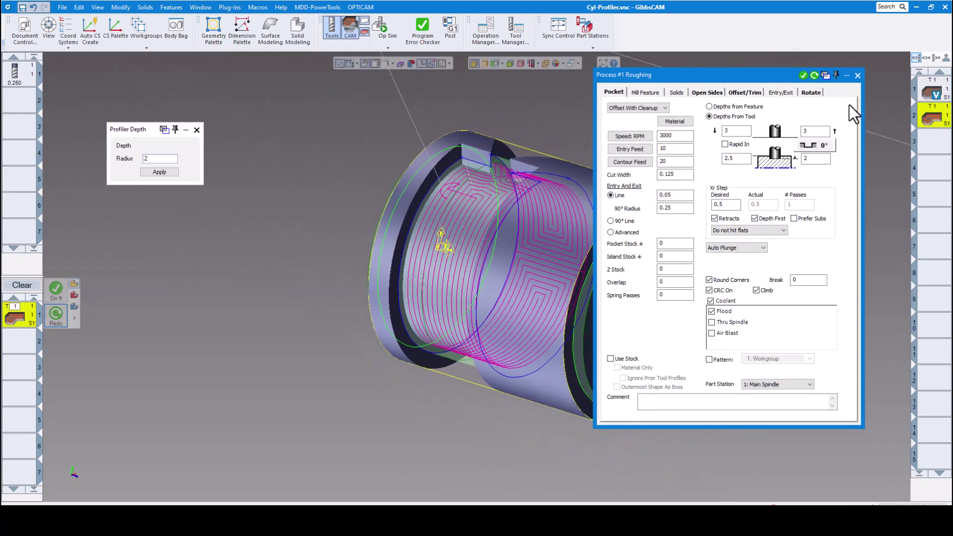
{"action": "left_click", "coordinate": [858, 76]}
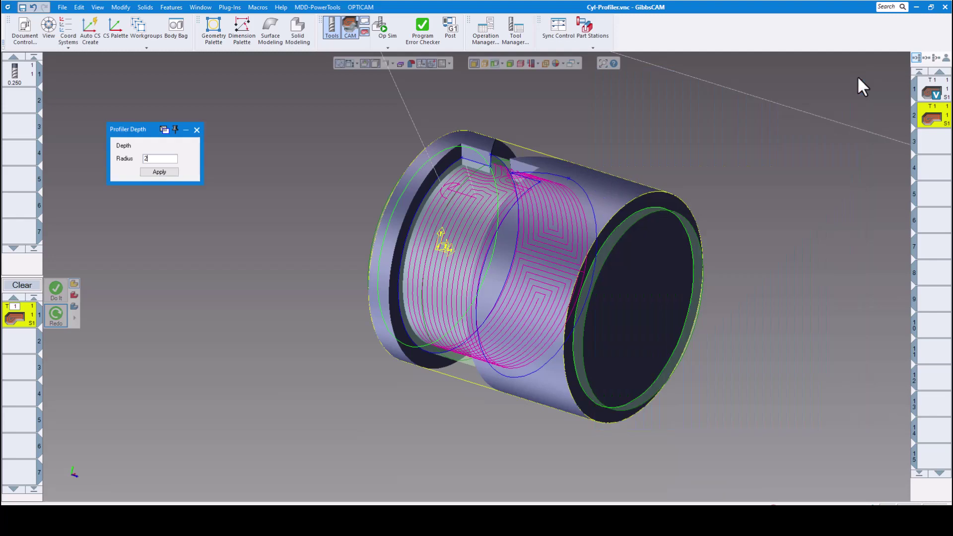
Run Op Sim on the cylinder stock to cut the wrapped pocket and slot, then rotate to inspect it.
{"action": "left_click", "coordinate": [384, 29]}
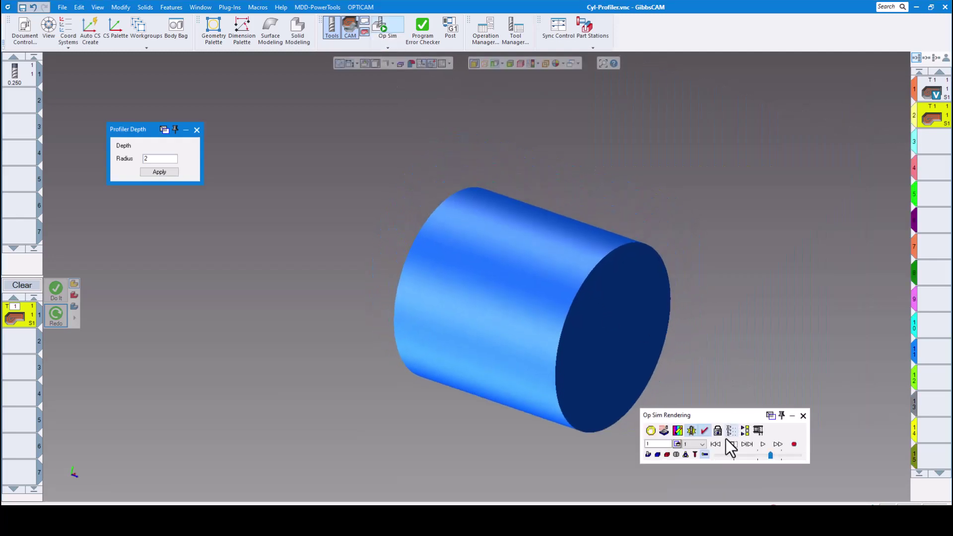
{"action": "left_click", "coordinate": [77, 491]}
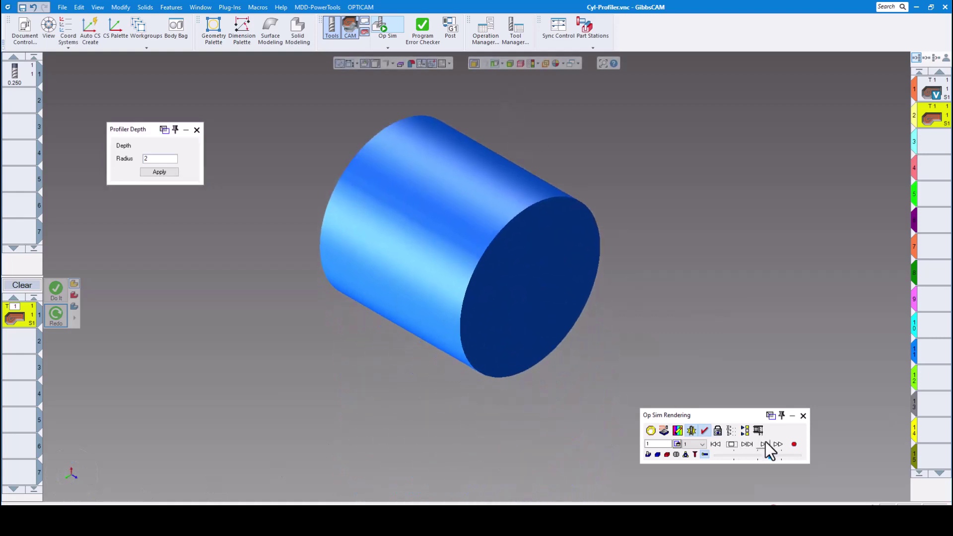
{"action": "left_click", "coordinate": [764, 444]}
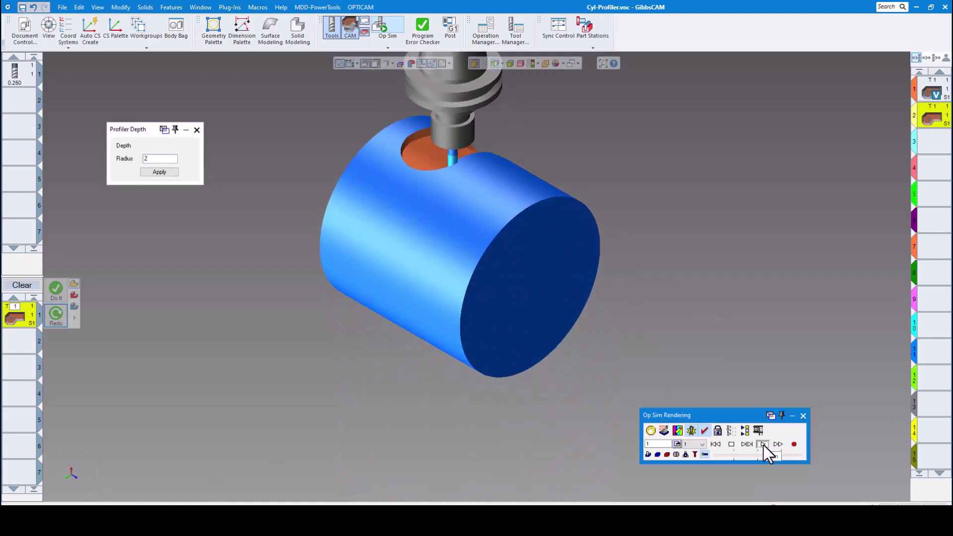
{"action": "left_click", "coordinate": [763, 444]}
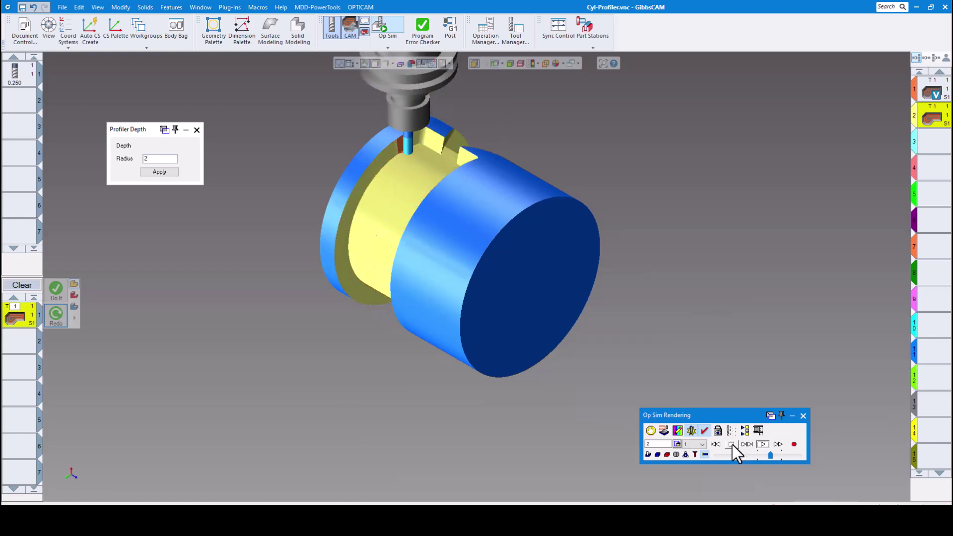
{"action": "middle_click_drag", "start_coordinate": [637, 315], "coordinate": [637, 316]}
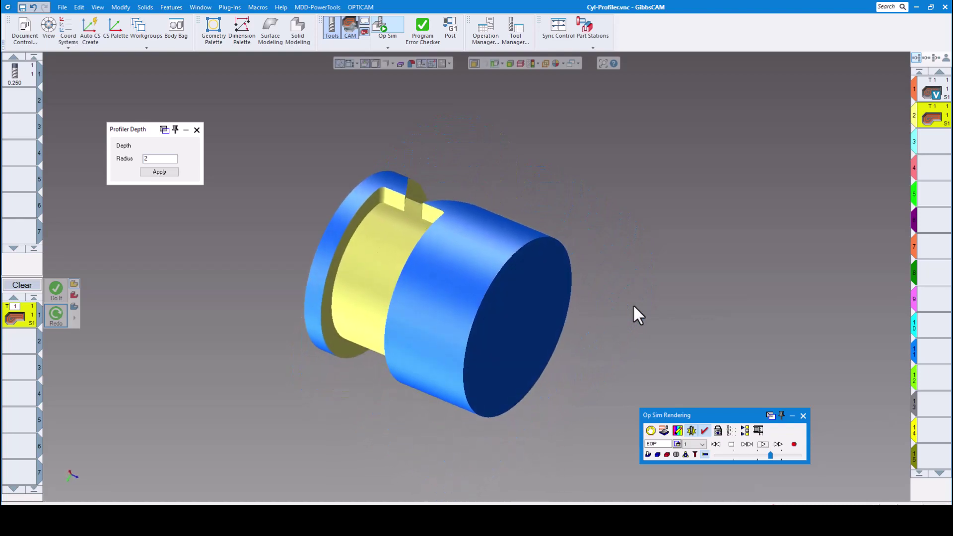
{"action": "left_click", "coordinate": [502, 65]}
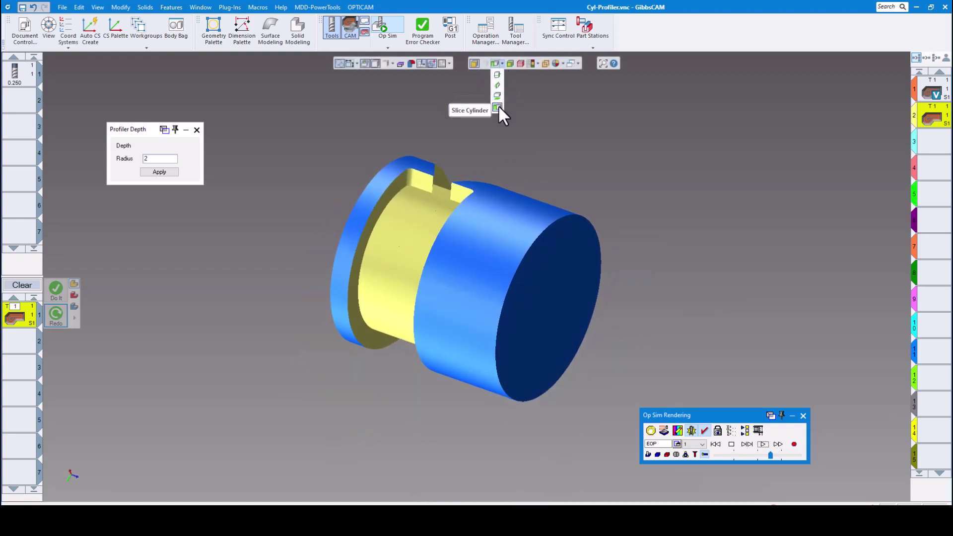
Slice the simulated cylinder to see inside, end the simulation, and zoom over the profiler toolpaths.
{"action": "left_click", "coordinate": [497, 108]}
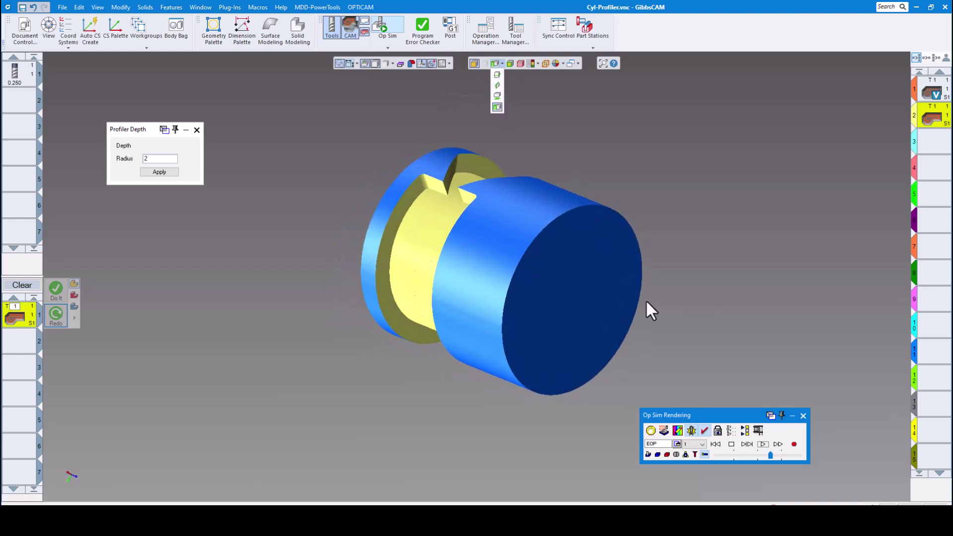
{"action": "left_click", "coordinate": [803, 417]}
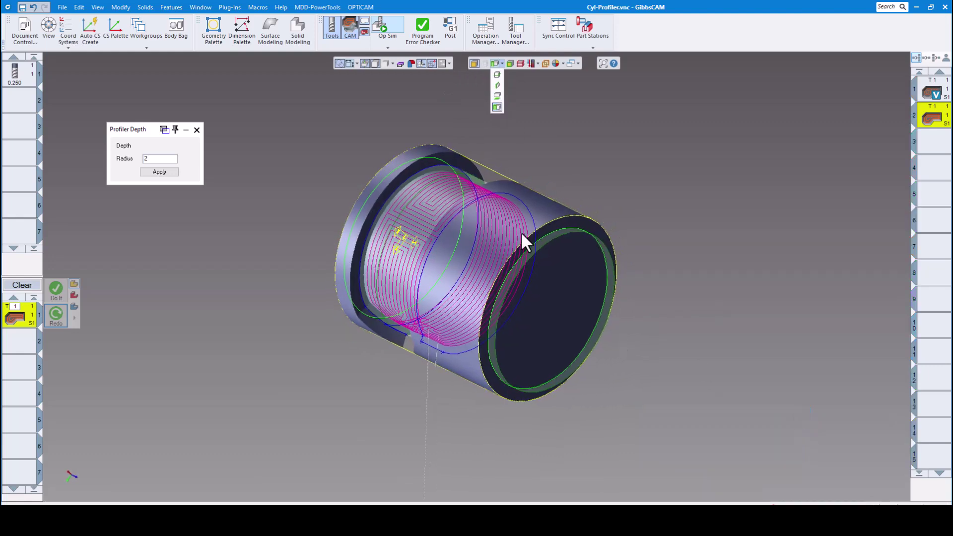
{"action": "left_click", "coordinate": [121, 7]}
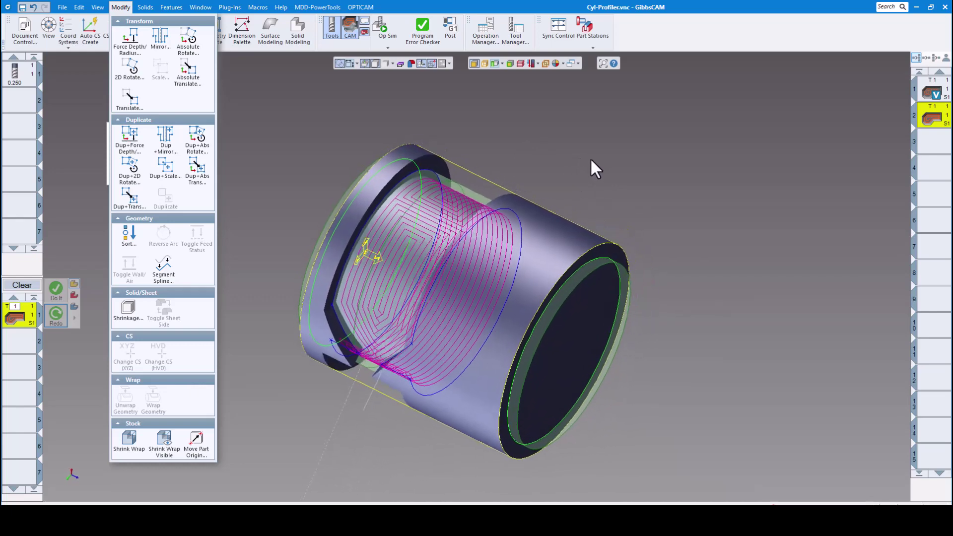
{"action": "left_click", "coordinate": [308, 118]}
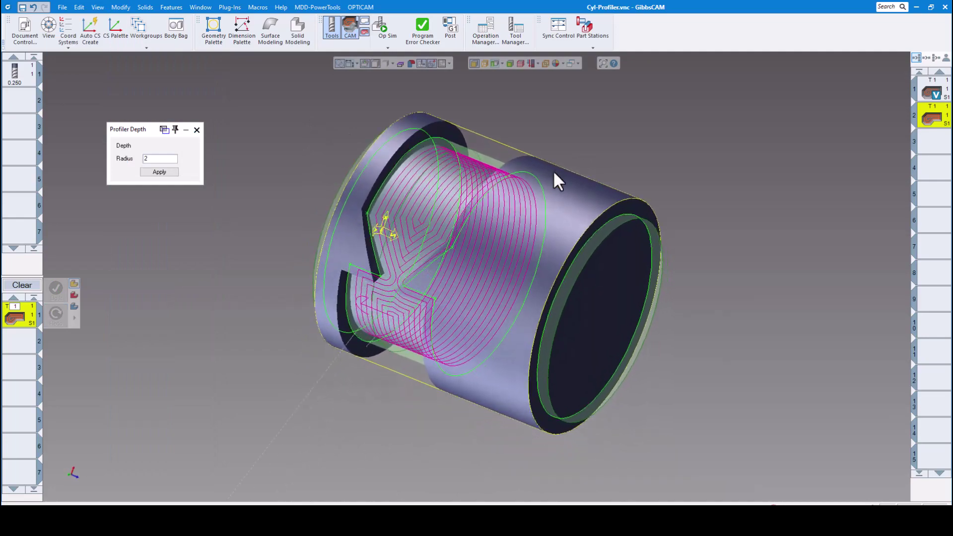
{"action": "scroll", "coordinate": [553, 171], "scroll_direction": "up", "scroll_amount": 3}
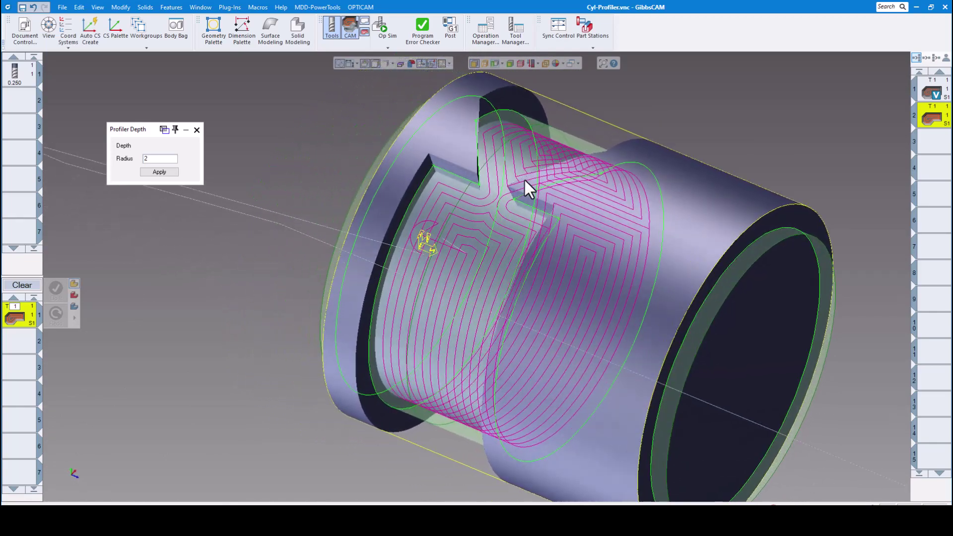
{"action": "scroll", "coordinate": [524, 177], "scroll_direction": "down", "scroll_amount": 3}
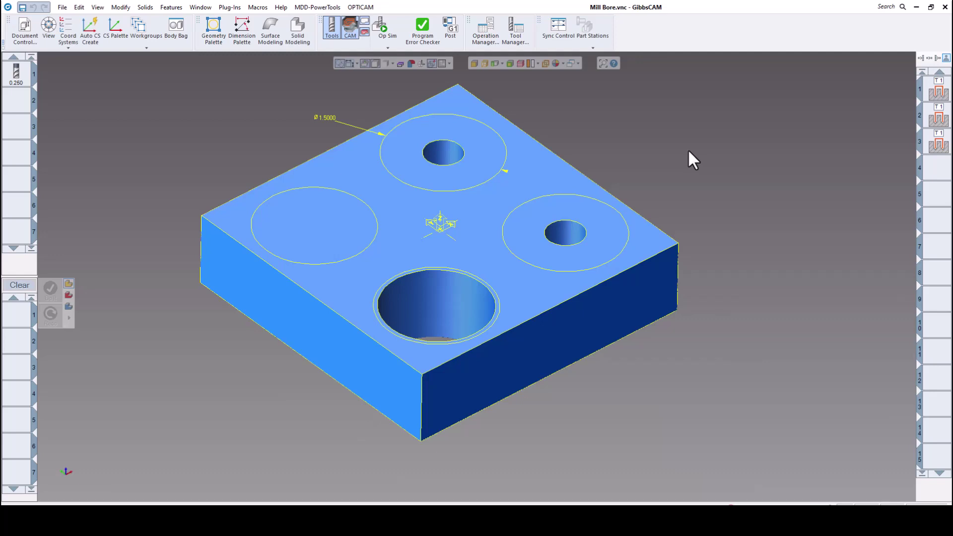
Load the first hole operation of Mill Bore and orbit the block to view its toolpath.
{"action": "left_click", "coordinate": [943, 99]}
{"action": "double_click", "coordinate": [943, 99]}
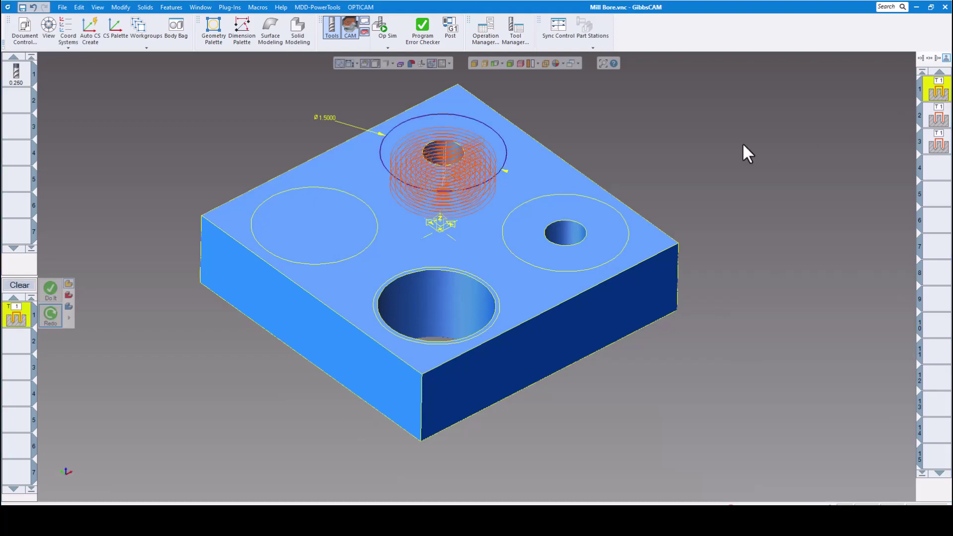
{"action": "middle_click_drag", "start_coordinate": [481, 192], "coordinate": [377, 205]}
{"action": "middle_click_drag", "start_coordinate": [472, 232], "coordinate": [517, 179]}
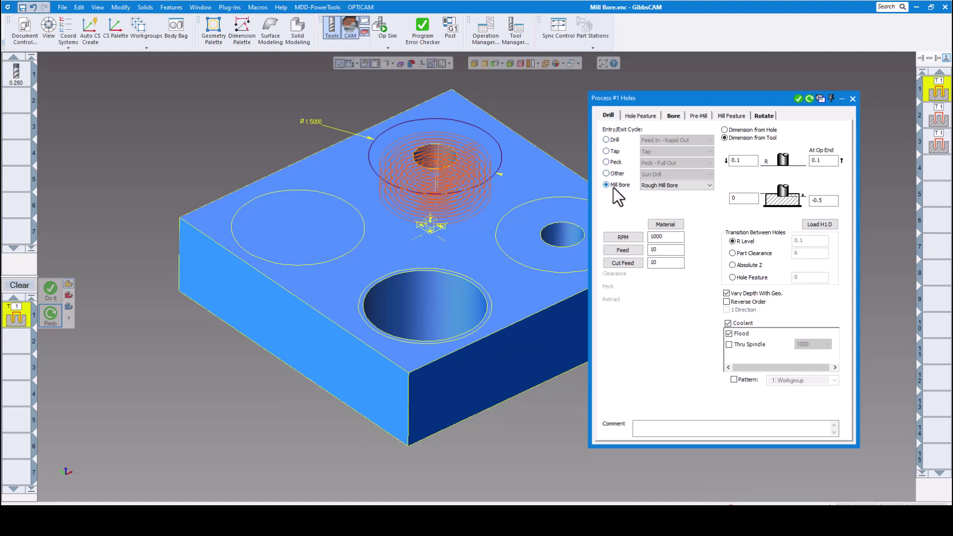
Keep the Rough Mill Bore cycle at 0.06 cut width and regenerate the spiral toolpath on the Ø1.5 bore.
{"action": "left_click", "coordinate": [709, 185]}
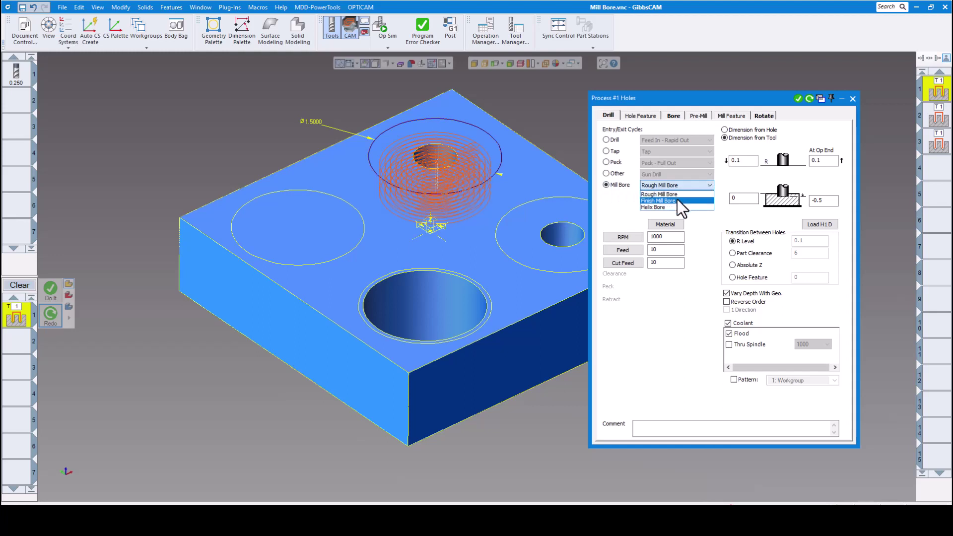
{"action": "left_click", "coordinate": [618, 202]}
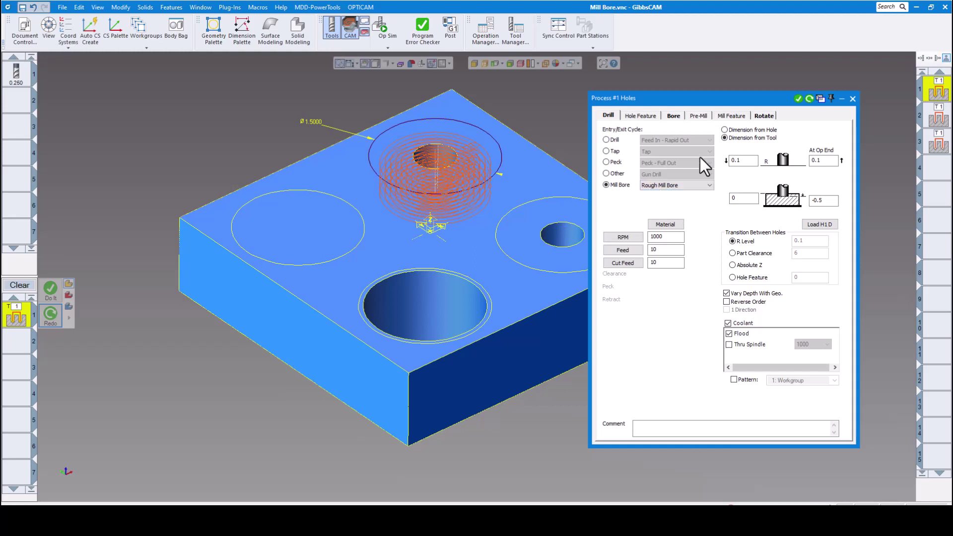
{"action": "left_click", "coordinate": [674, 117]}
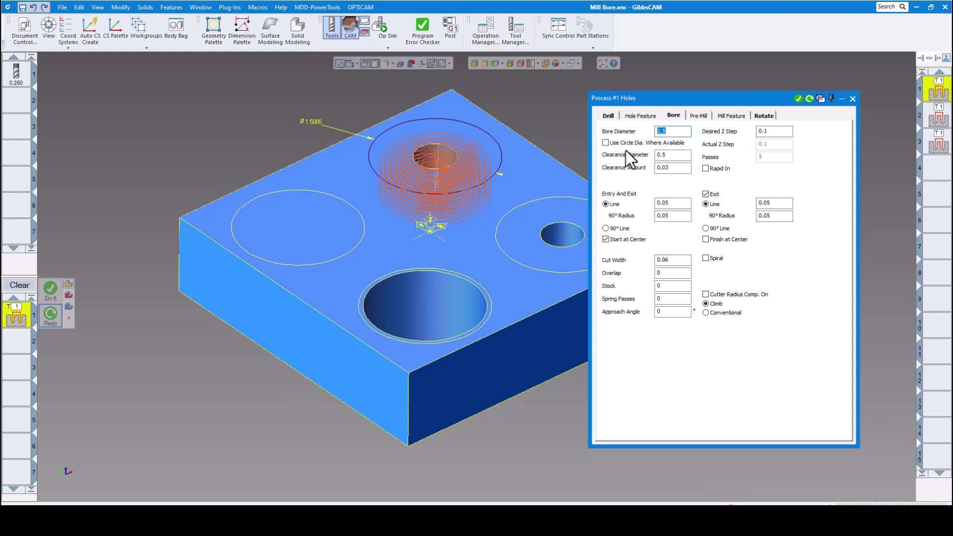
{"action": "left_click", "coordinate": [810, 100]}
{"action": "left_click", "coordinate": [853, 98]}
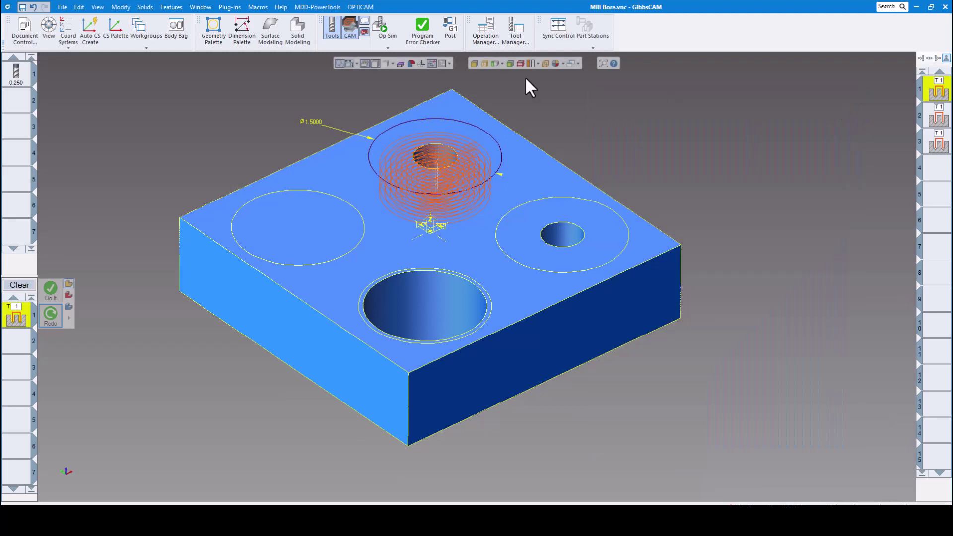
Simulate the first operation milling the top Ø1.5 bore at adjusted speed, then rewind and close the simulator.
{"action": "left_click", "coordinate": [385, 26]}
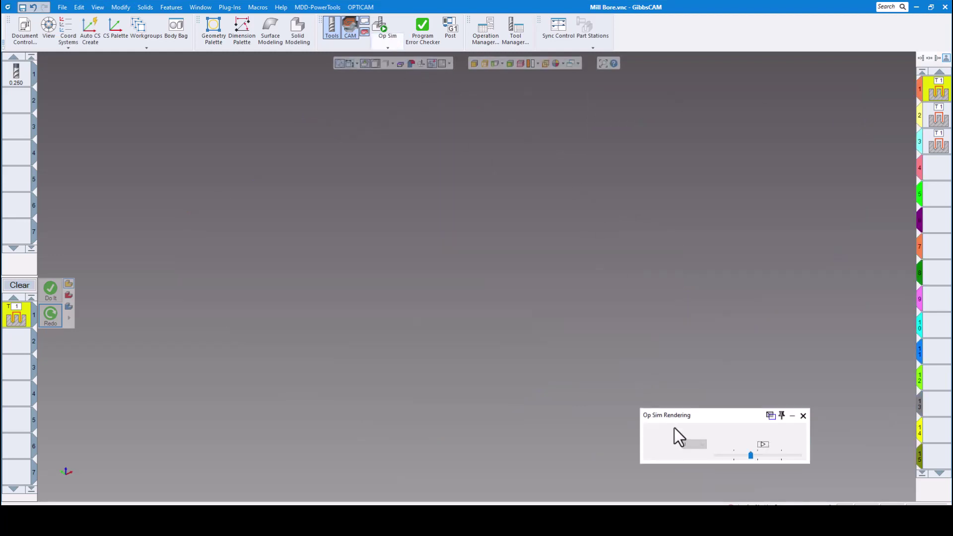
{"action": "left_click", "coordinate": [733, 456]}
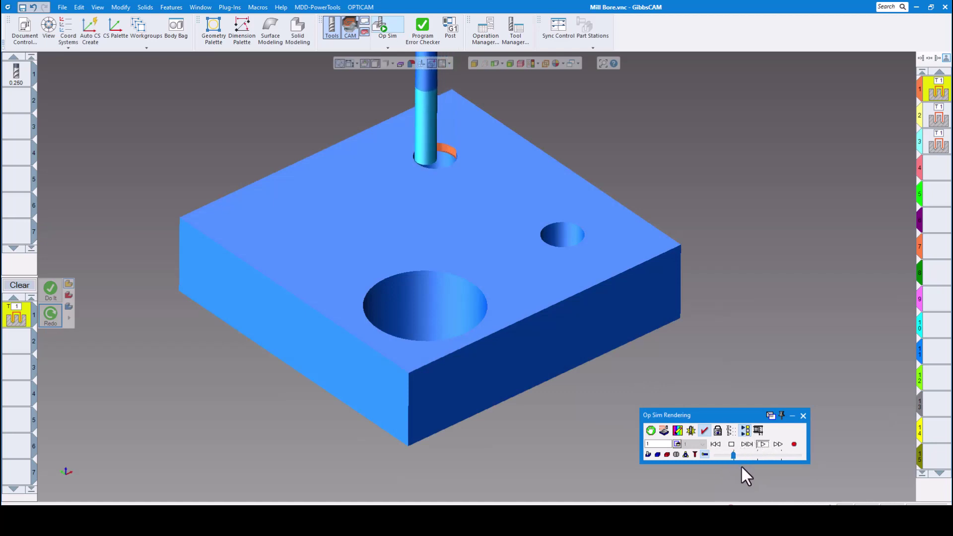
{"action": "left_click", "coordinate": [744, 455]}
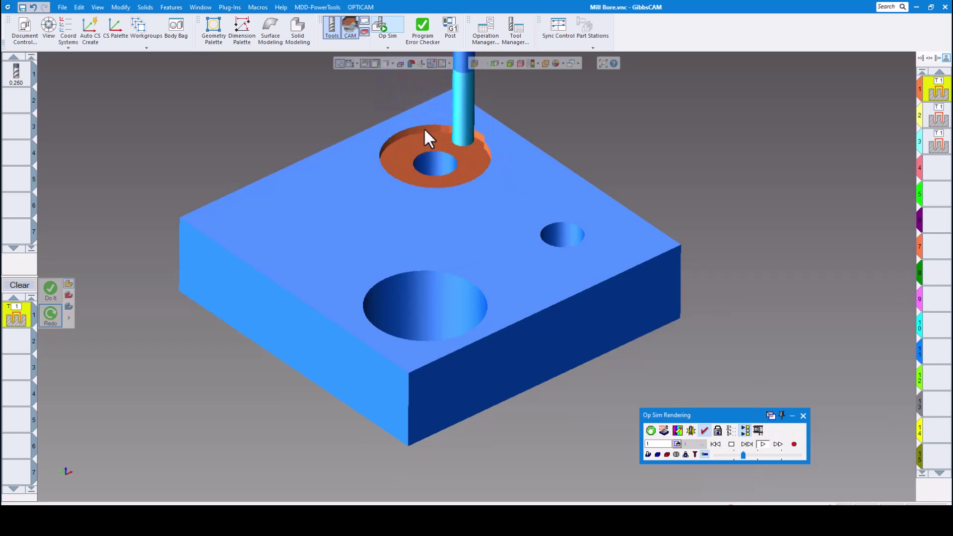
{"action": "left_click_drag", "start_coordinate": [743, 456], "coordinate": [751, 454]}
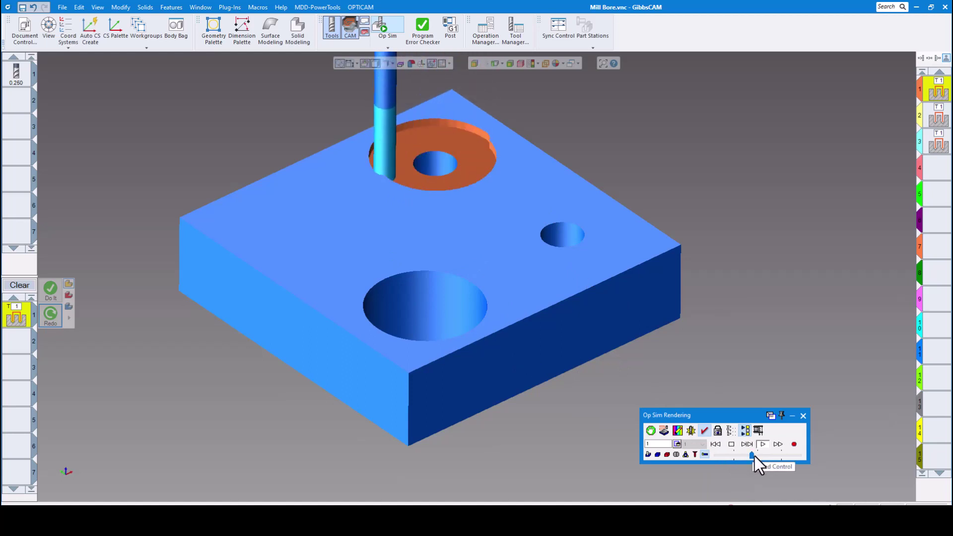
{"action": "left_click_drag", "start_coordinate": [764, 458], "coordinate": [768, 461]}
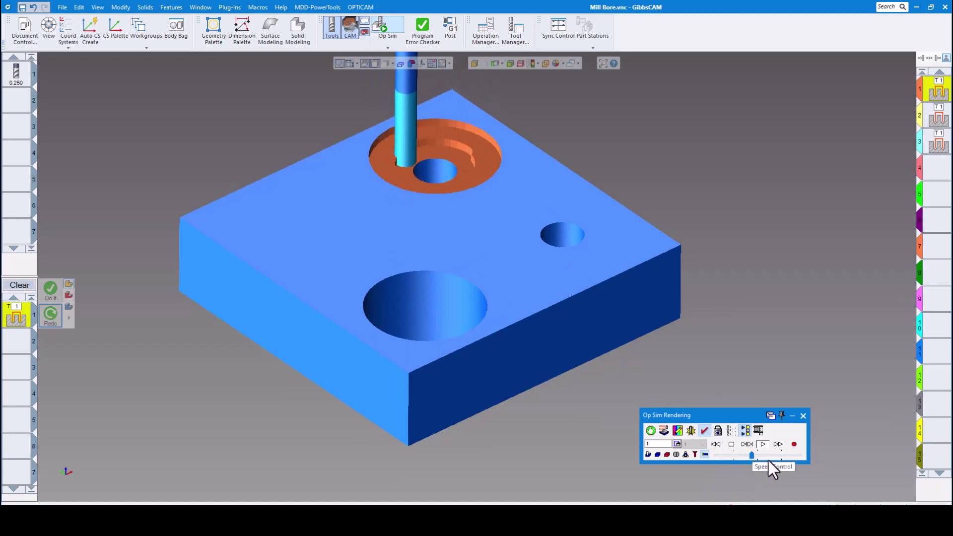
{"action": "left_click", "coordinate": [731, 444]}
{"action": "left_click", "coordinate": [715, 445]}
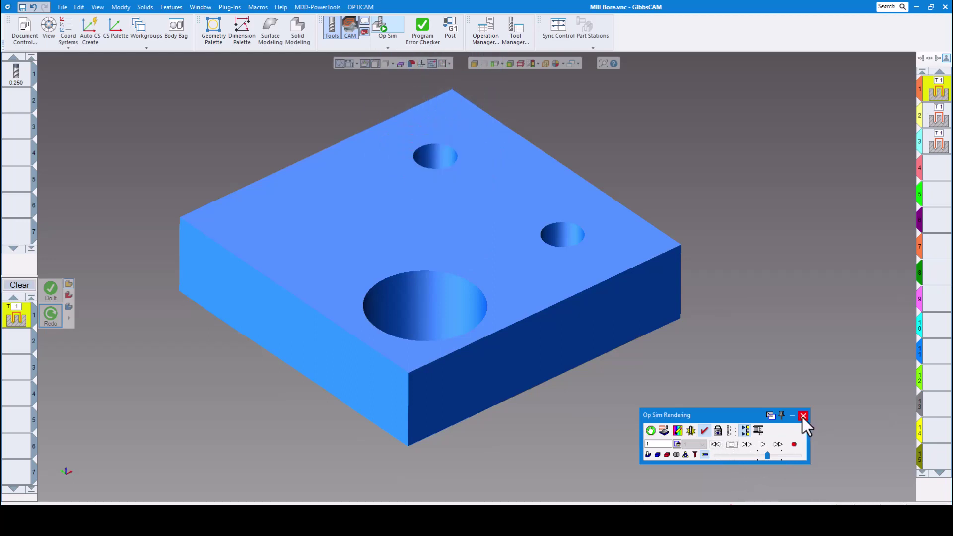
{"action": "left_click", "coordinate": [804, 416]}
{"action": "left_click", "coordinate": [939, 119]}
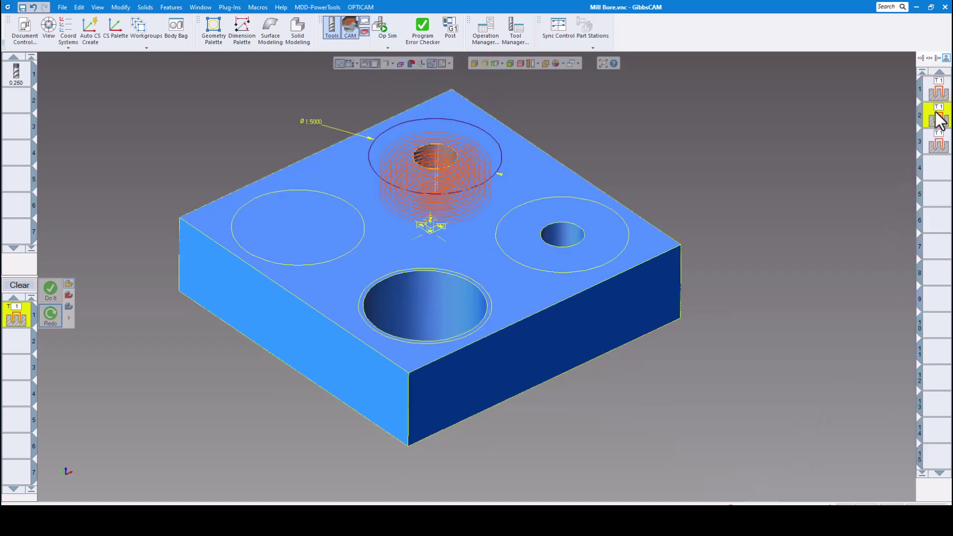
Review the second operation's Bore settings for the right-hand hole's spiral toolpath.
{"action": "double_click", "coordinate": [938, 119]}
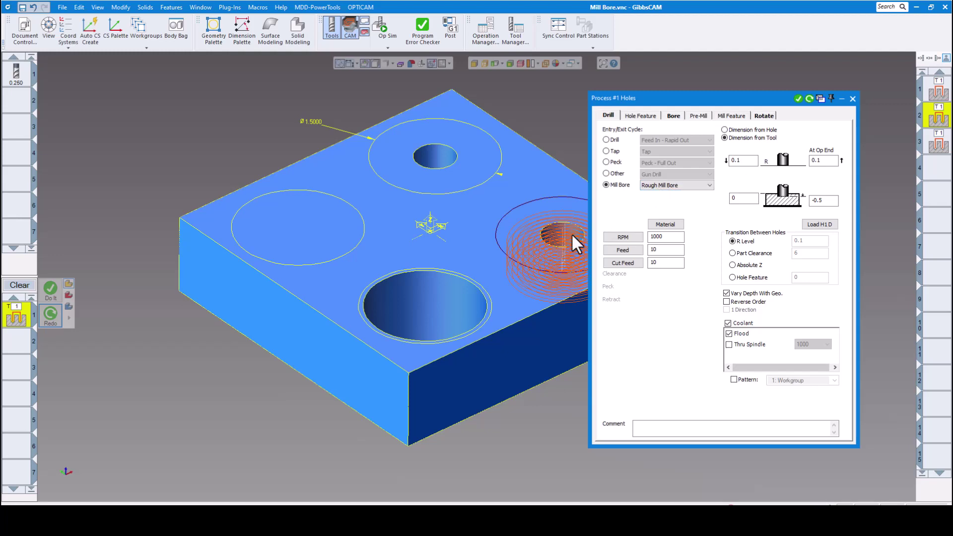
{"action": "left_click", "coordinate": [674, 116]}
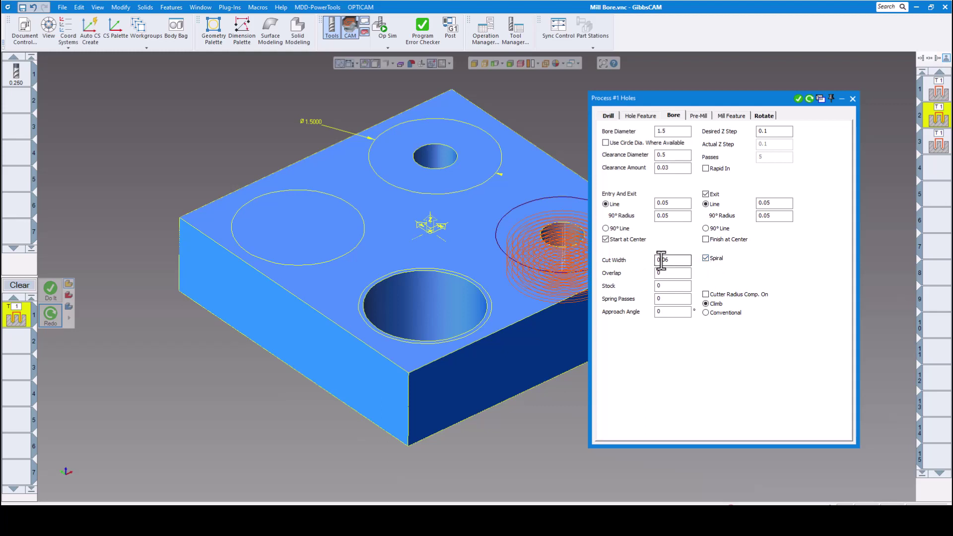
{"action": "left_click", "coordinate": [853, 99]}
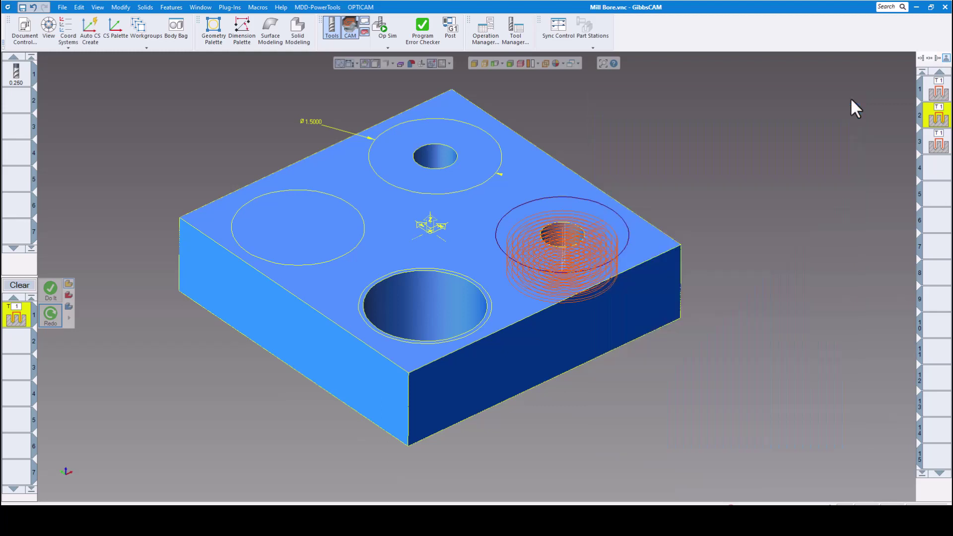
{"action": "left_click", "coordinate": [378, 27]}
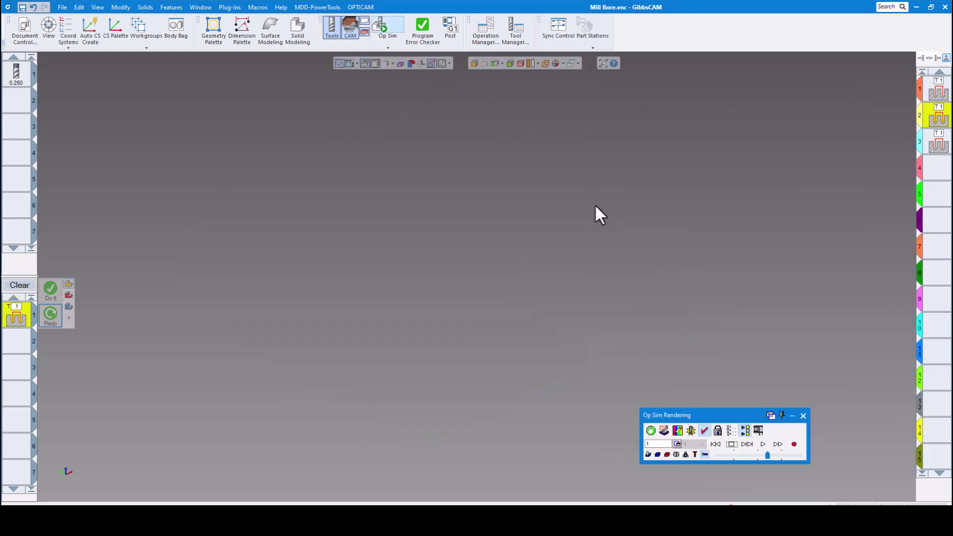
Simulate the second operation cutting the right-hand hole's counterbore at higher speed, then close the simulator.
{"action": "left_click", "coordinate": [744, 431]}
{"action": "left_click", "coordinate": [738, 444]}
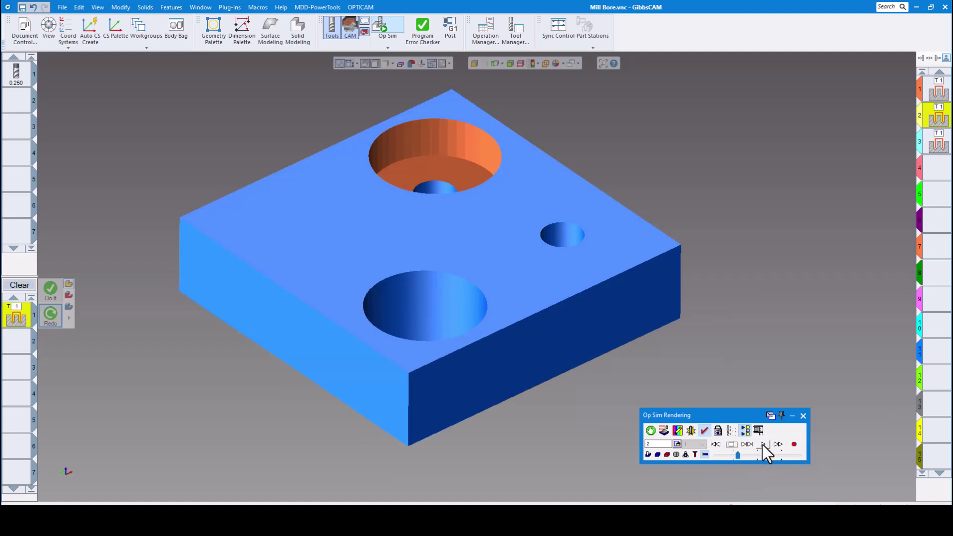
{"action": "left_click", "coordinate": [762, 445]}
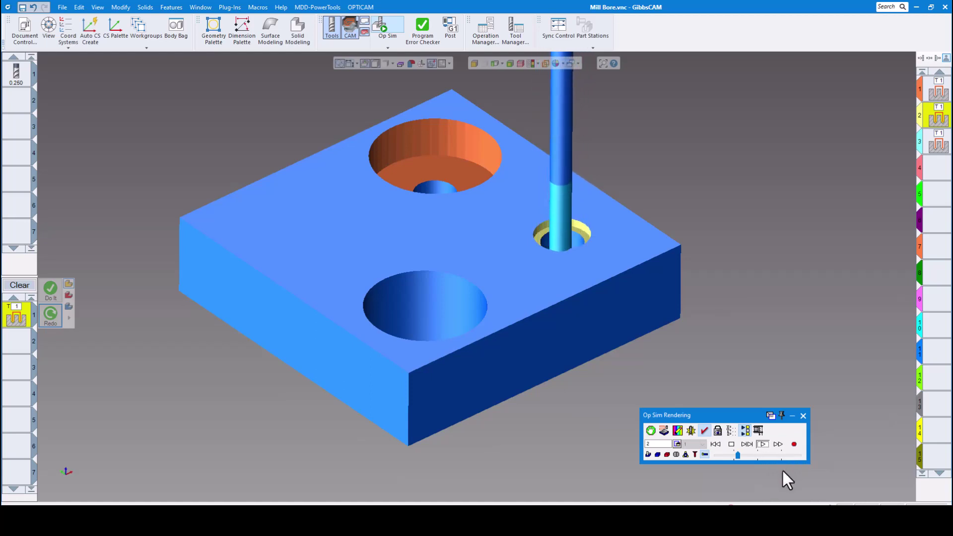
{"action": "left_click", "coordinate": [744, 455]}
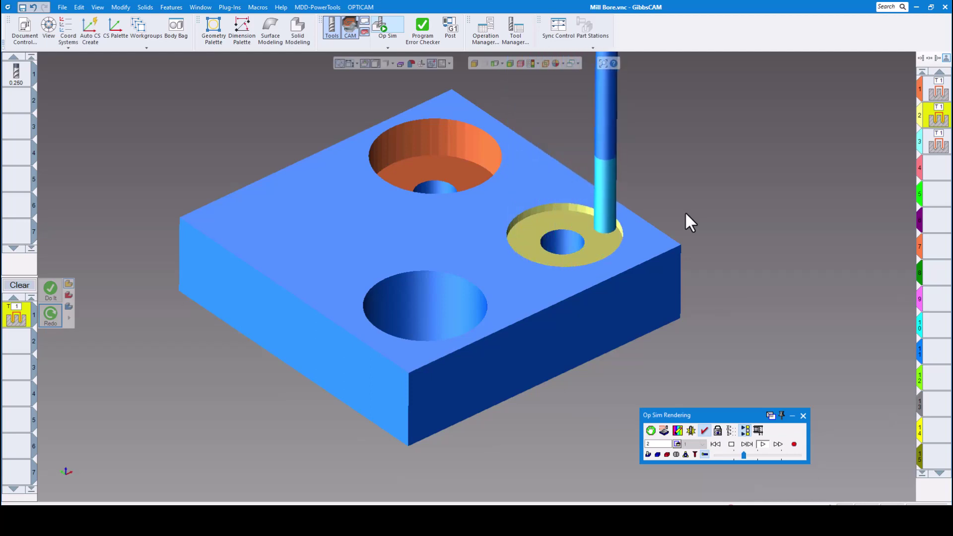
{"action": "left_click", "coordinate": [752, 455]}
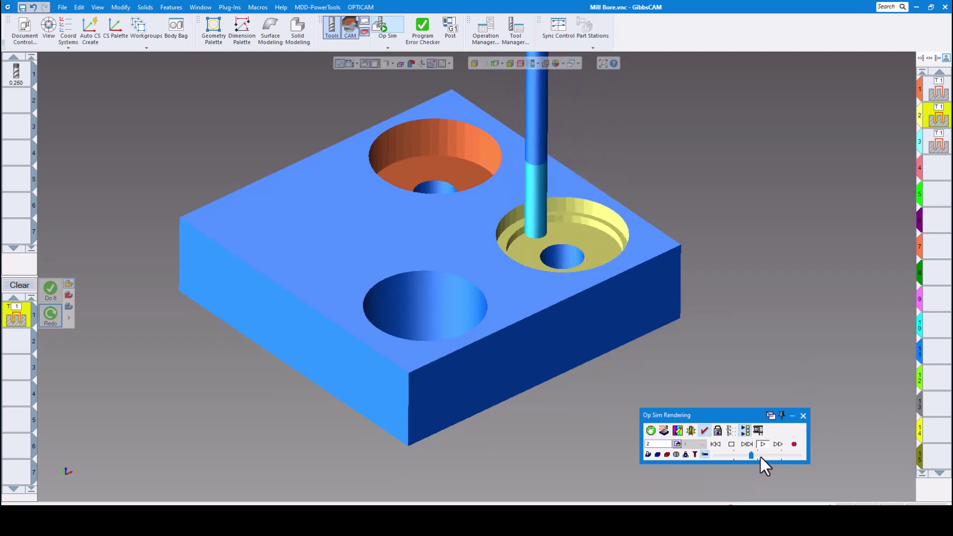
{"action": "left_click", "coordinate": [732, 444]}
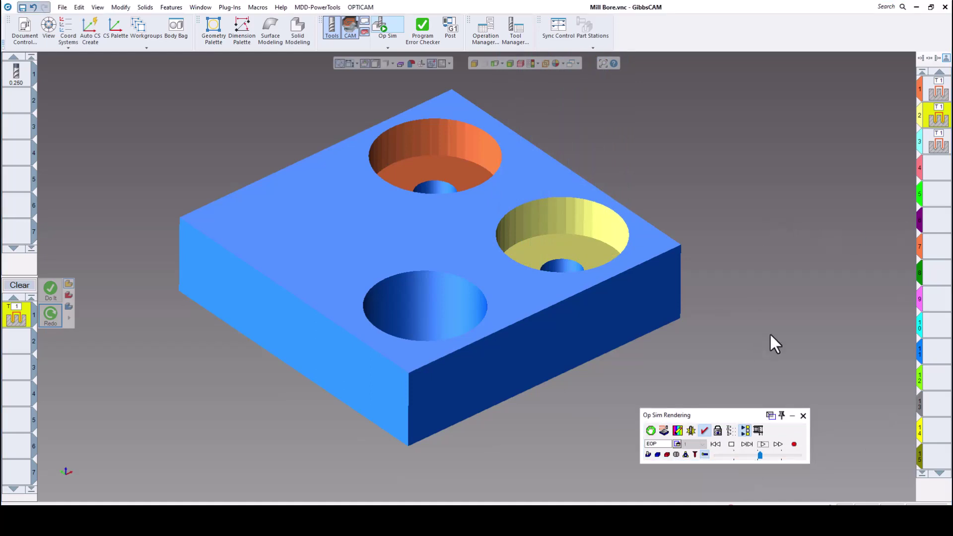
{"action": "left_click", "coordinate": [803, 418]}
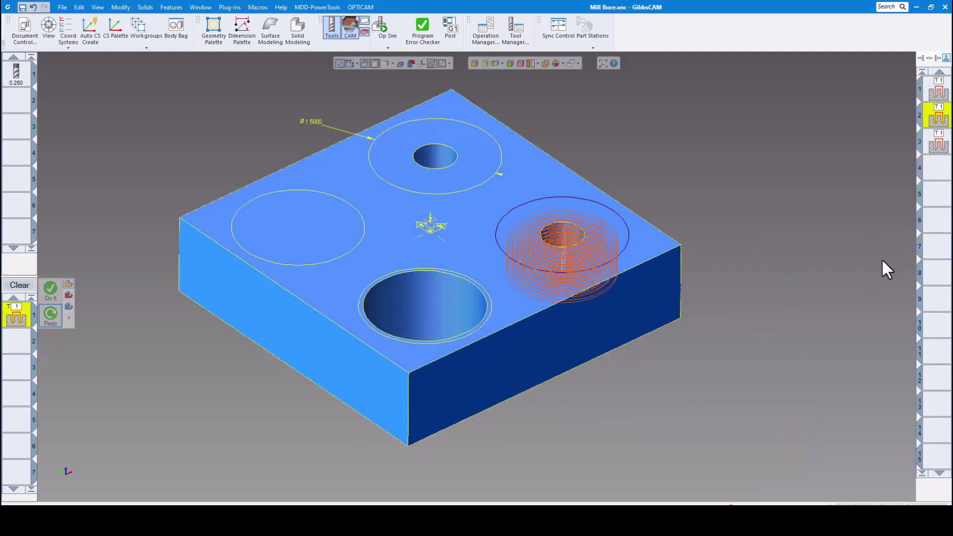
Review the third operation's helix Bore settings: 0.1 Z pitch with 0.05 line entry and exit.
{"action": "left_click", "coordinate": [936, 146]}
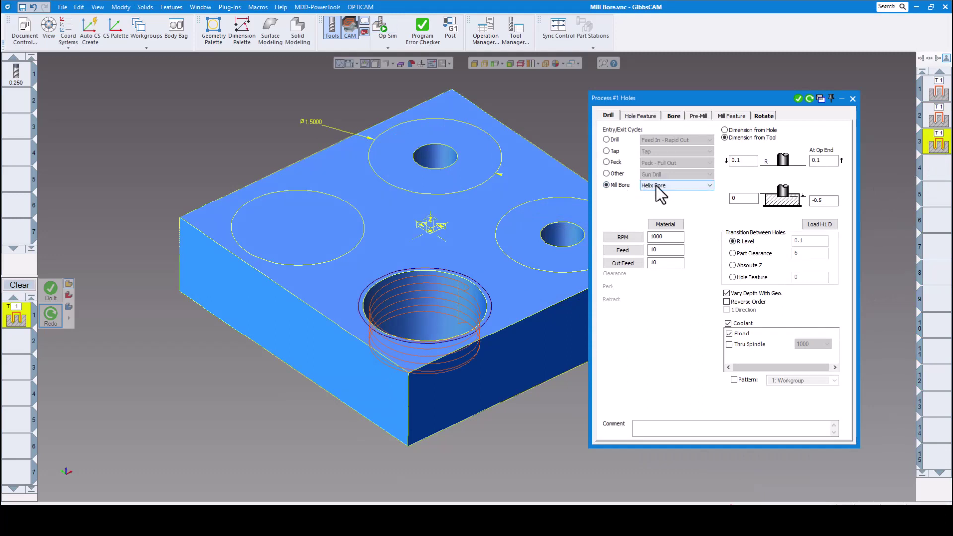
{"action": "left_click", "coordinate": [678, 116]}
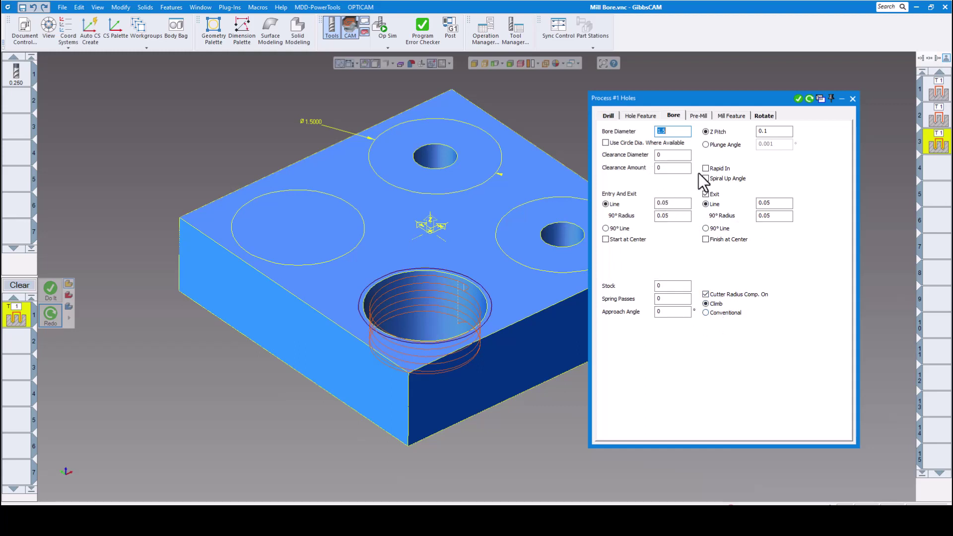
{"action": "left_click", "coordinate": [852, 99]}
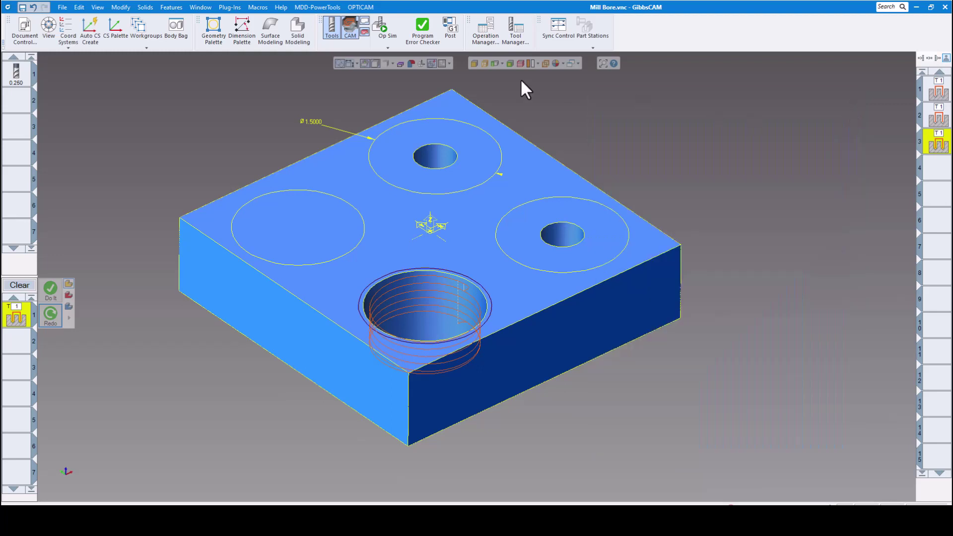
{"action": "left_click", "coordinate": [381, 27]}
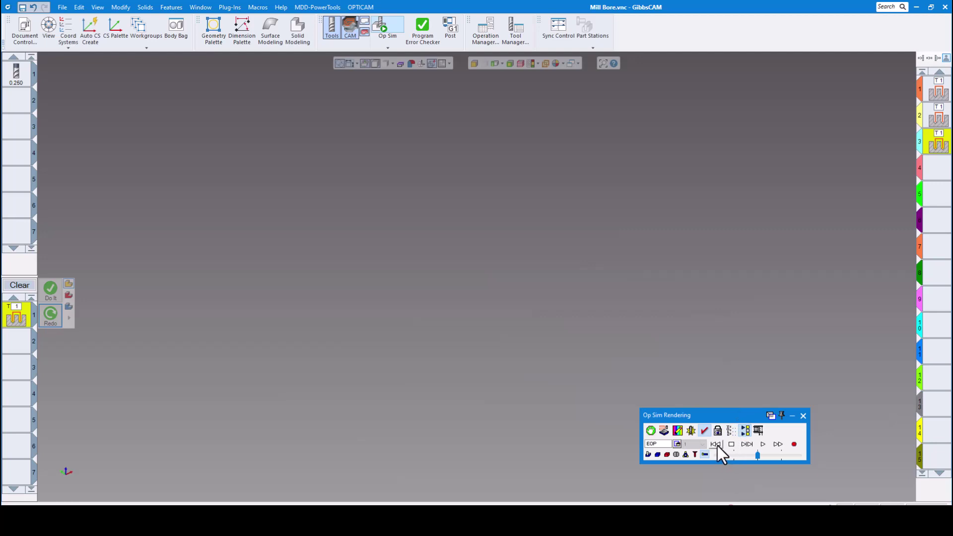
Play the helix bore simulation for operation 3 at increased speed.
{"action": "left_click", "coordinate": [763, 445]}
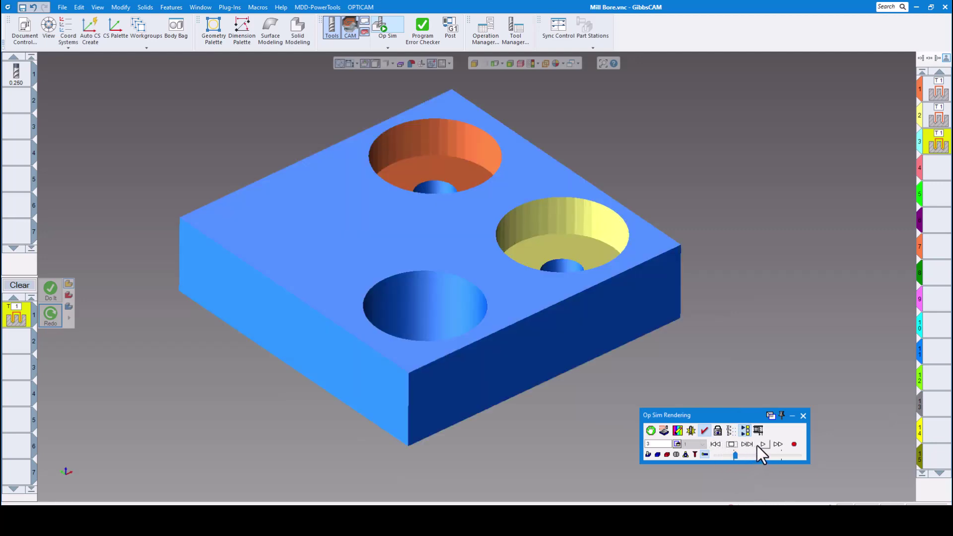
{"action": "left_click", "coordinate": [760, 445]}
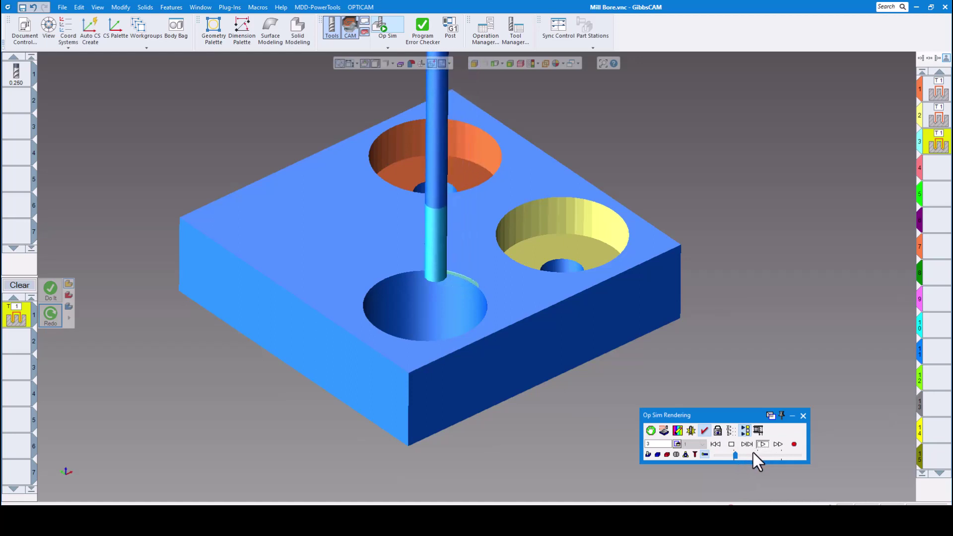
{"action": "left_click_drag", "start_coordinate": [736, 455], "coordinate": [740, 459]}
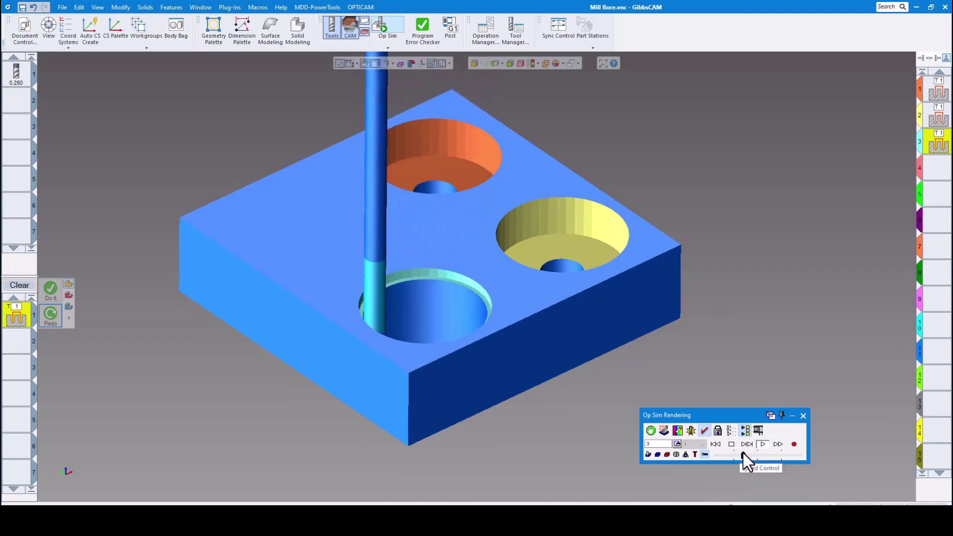
{"action": "left_click_drag", "start_coordinate": [743, 453], "coordinate": [751, 455]}
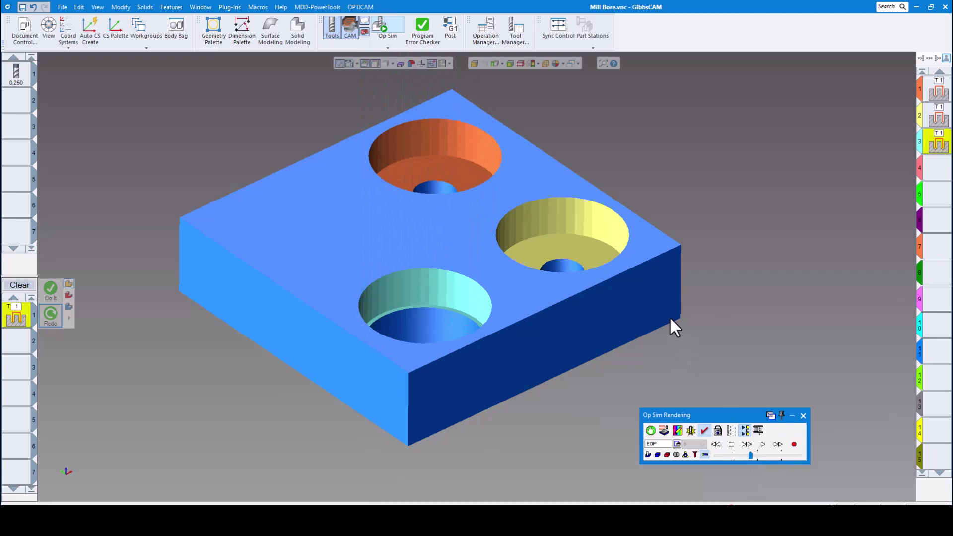
Rotate the block with the arrow keys to inspect the new lower-left stepped counterbore.
{"action": "left_click", "coordinate": [698, 276]}
{"action": "key", "text": "Up"}
{"action": "key", "text": "Up"}
{"action": "key", "text": "Up"}
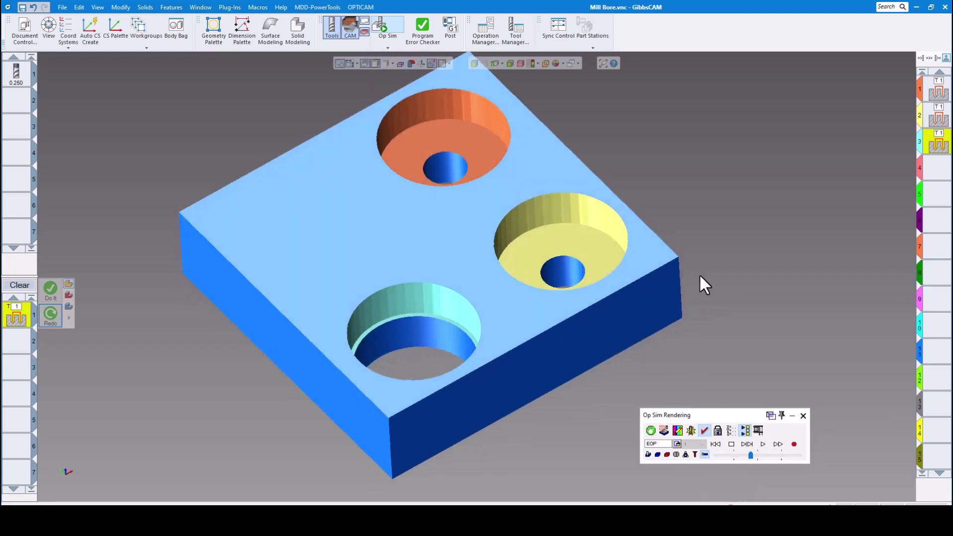
{"action": "key", "text": "Down"}
{"action": "key", "text": "Down"}
{"action": "key", "text": "Down"}
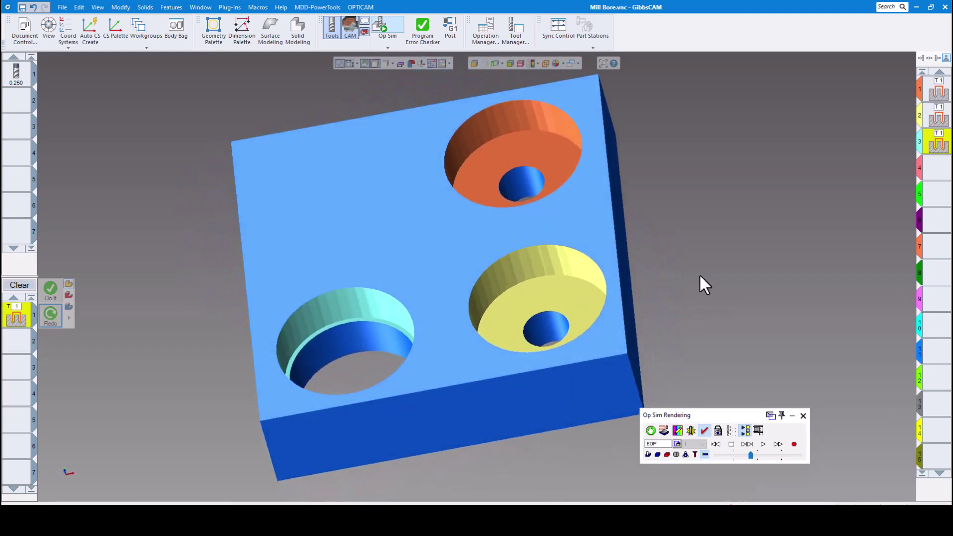
{"action": "key", "text": "Right"}
{"action": "key", "text": "Right"}
{"action": "key", "text": "Right"}
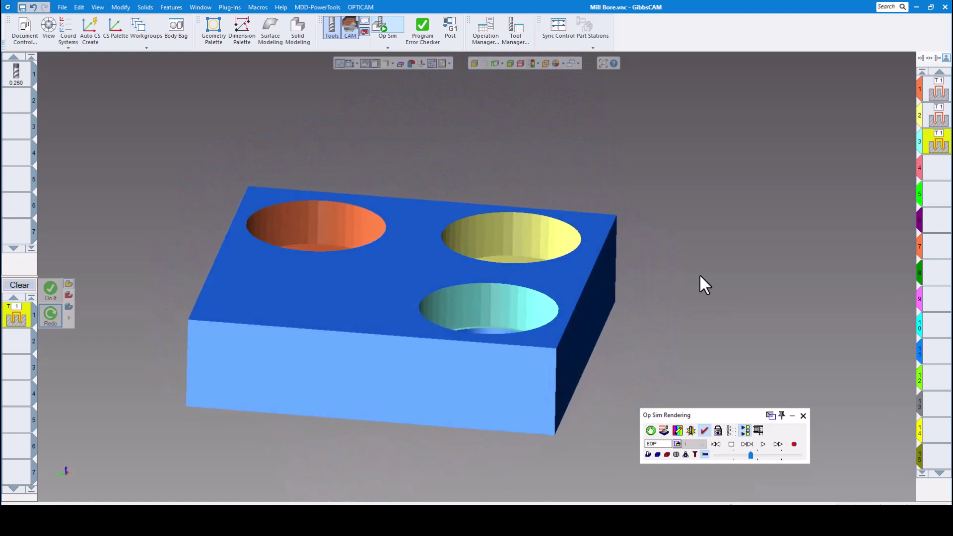
{"action": "key", "text": "Up"}
{"action": "key", "text": "Up"}
{"action": "key", "text": "Up"}
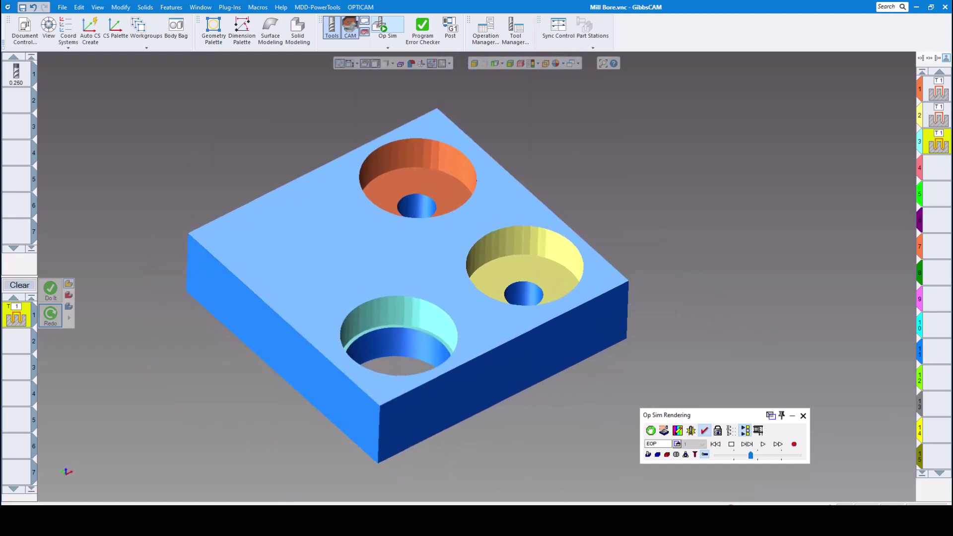
{"action": "key", "text": "Left"}
{"action": "key", "text": "Left"}
{"action": "key", "text": "Left"}
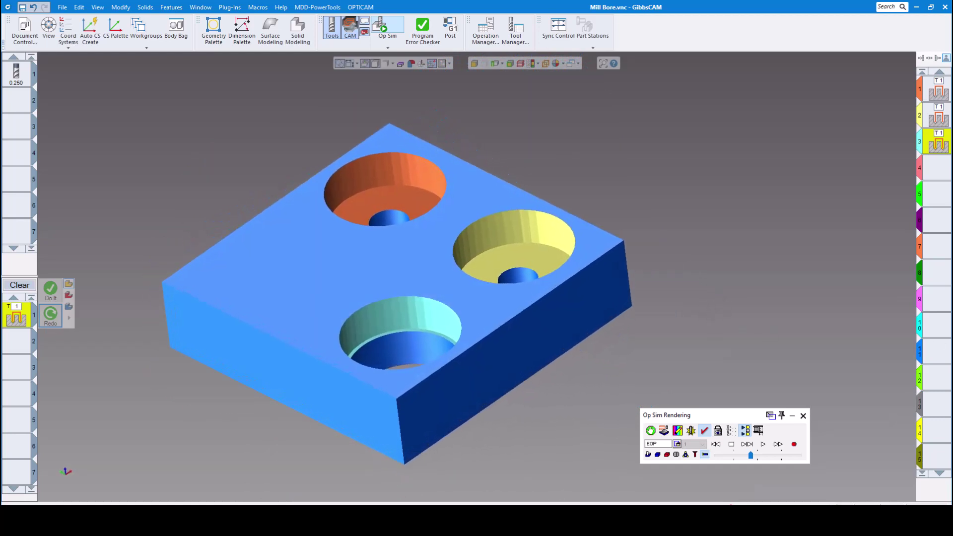
{"action": "key", "text": "Right"}
{"action": "key", "text": "Right"}
{"action": "key", "text": "Right"}
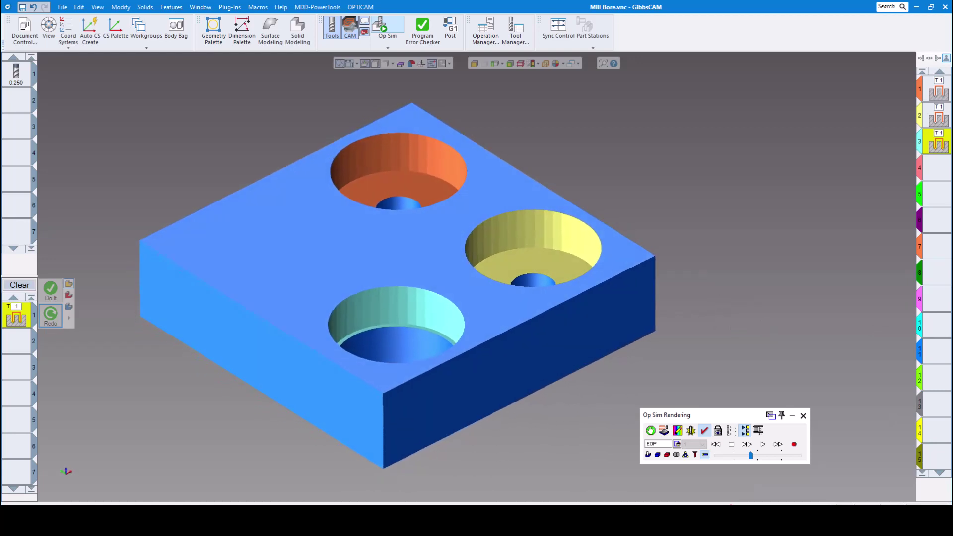
{"action": "key", "text": "Left"}
{"action": "key", "text": "Left"}
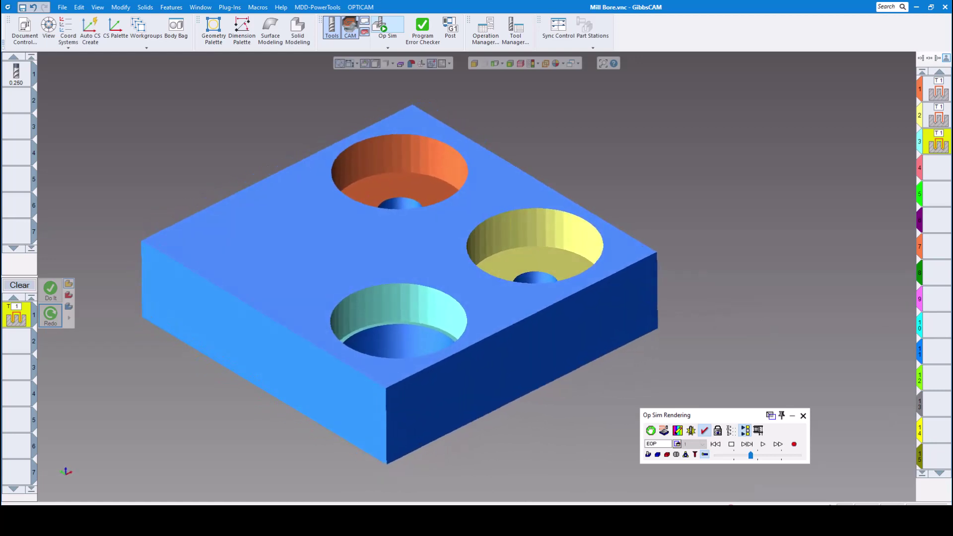
{"action": "key", "text": "Right"}
{"action": "key", "text": "Right"}
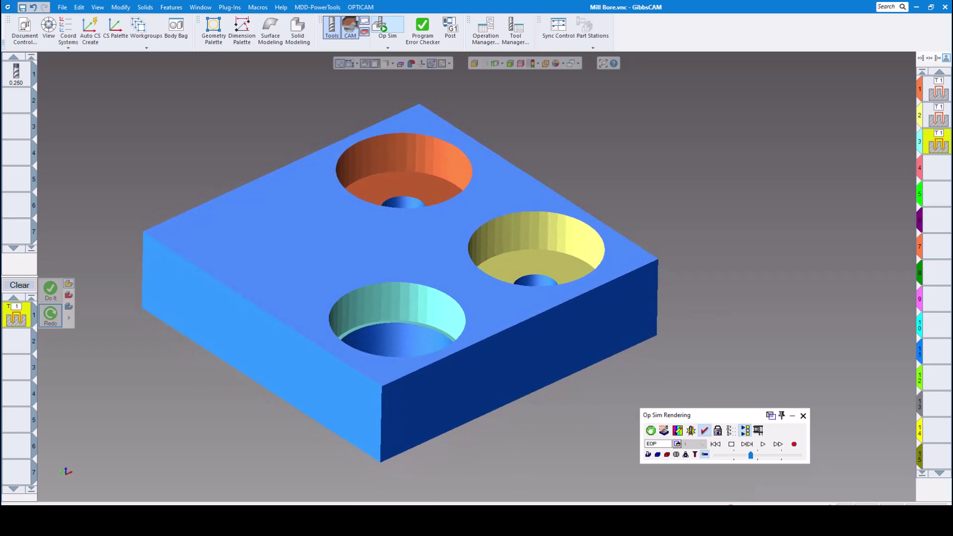
{"action": "key", "text": "Left"}
{"action": "key", "text": "Left"}
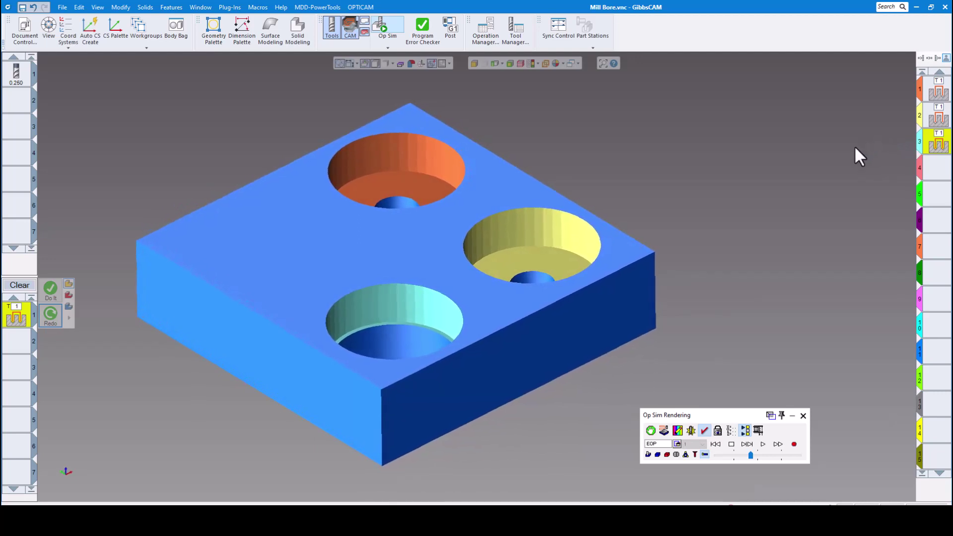
{"action": "key", "text": "Up"}
{"action": "key", "text": "Up"}
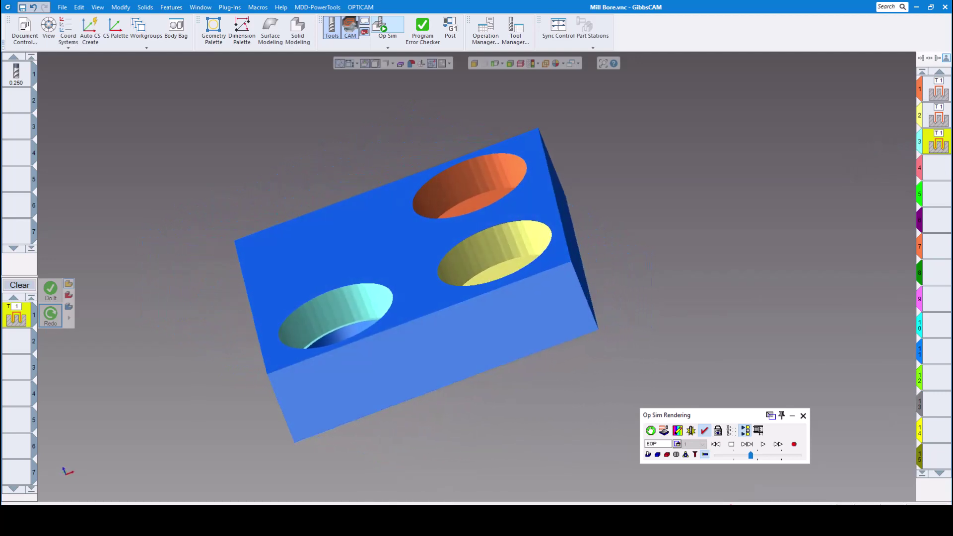
{"action": "key", "text": "Down"}
{"action": "key", "text": "Down"}
{"action": "key", "text": "Left"}
{"action": "key", "text": "Left"}
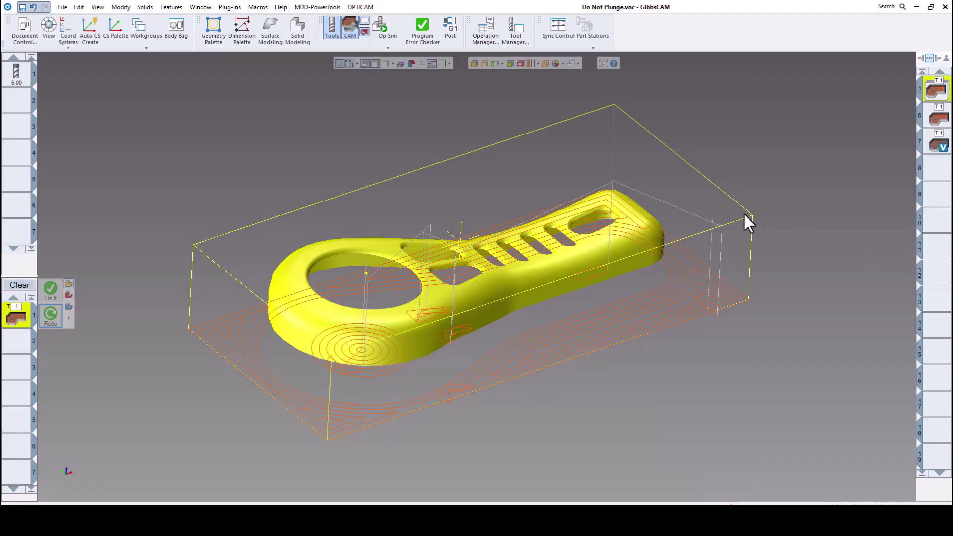
Inspect the first roughing process: Auto Plunge, 3000 RPM, 2.5 cut width.
{"action": "scroll", "coordinate": [745, 211], "scroll_direction": "down", "scroll_amount": 4}
{"action": "left_click", "coordinate": [761, 187]}
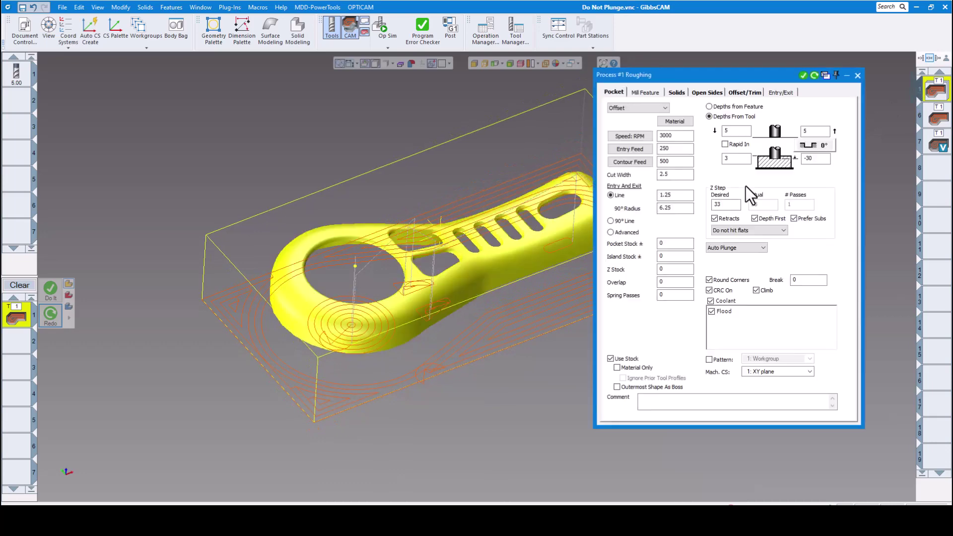
{"action": "left_click", "coordinate": [858, 75]}
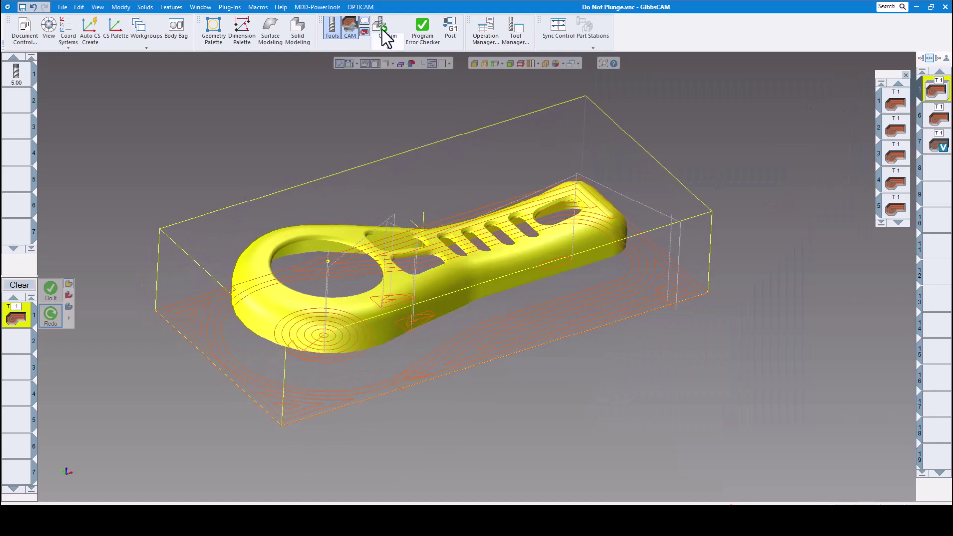
{"action": "left_click", "coordinate": [383, 29]}
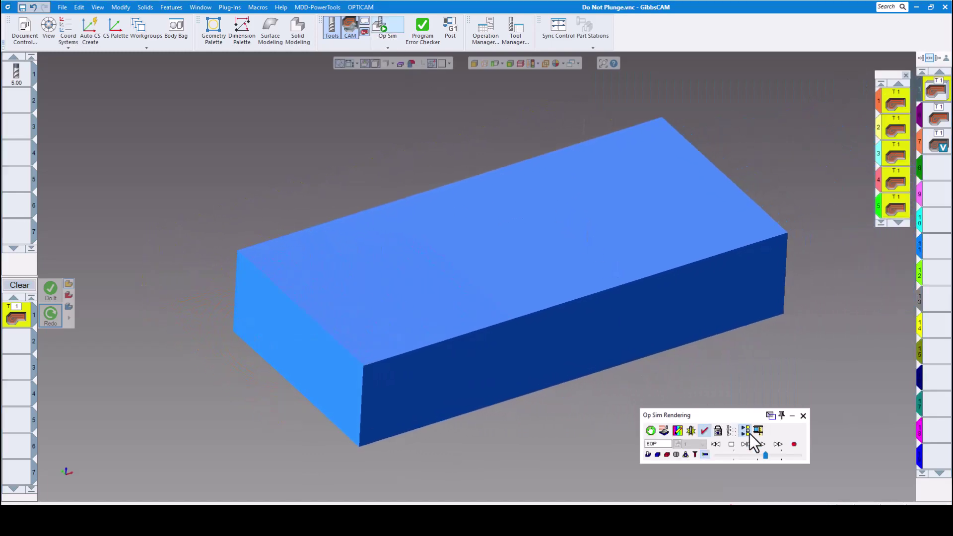
{"action": "left_click", "coordinate": [760, 443]}
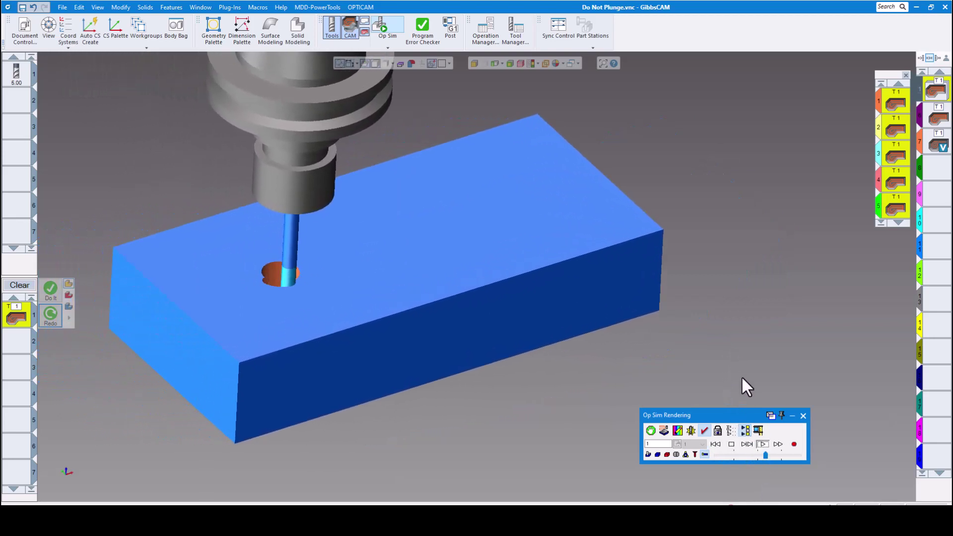
{"action": "left_click", "coordinate": [772, 455]}
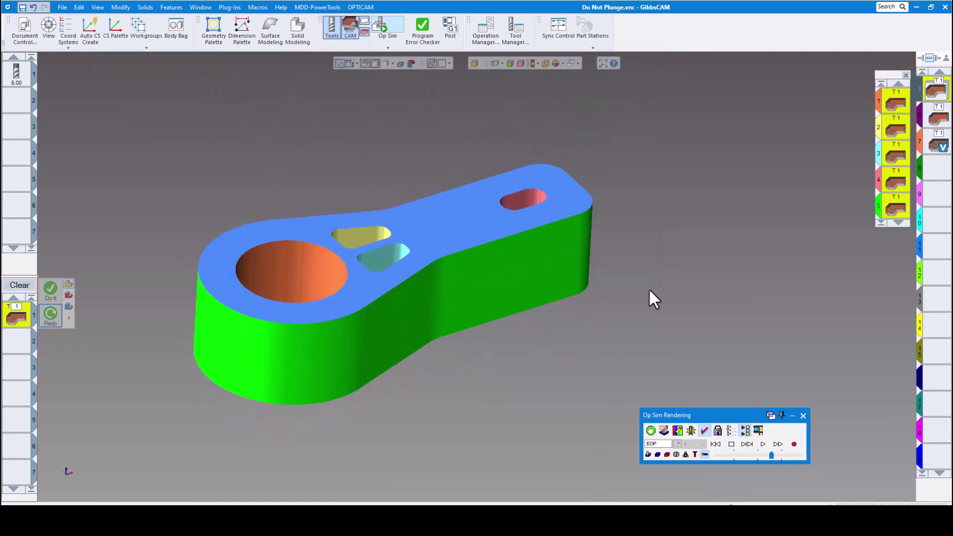
{"action": "left_click", "coordinate": [804, 417]}
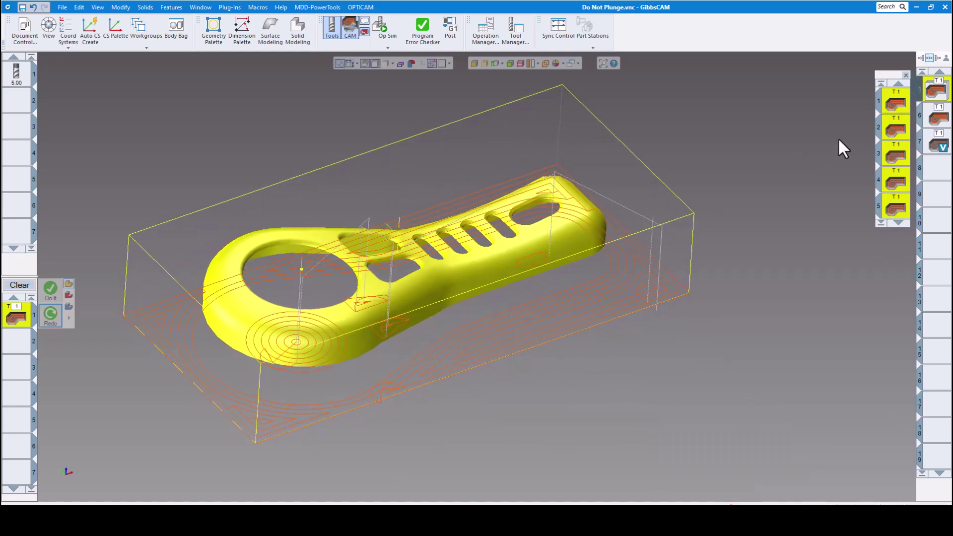
Set the first roughing process's plunge type to Do Not Plunge.
{"action": "double_click", "coordinate": [933, 91]}
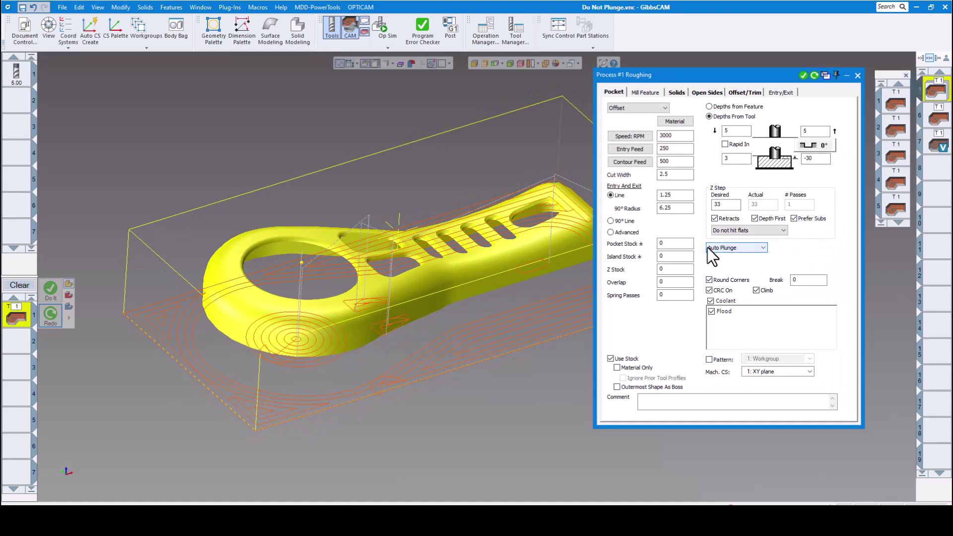
{"action": "left_click", "coordinate": [759, 247]}
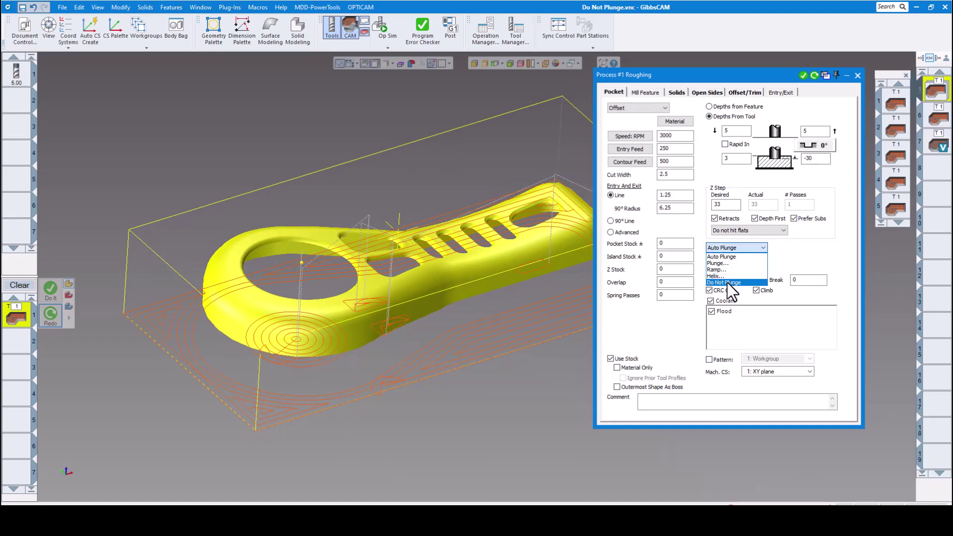
{"action": "left_click", "coordinate": [728, 282]}
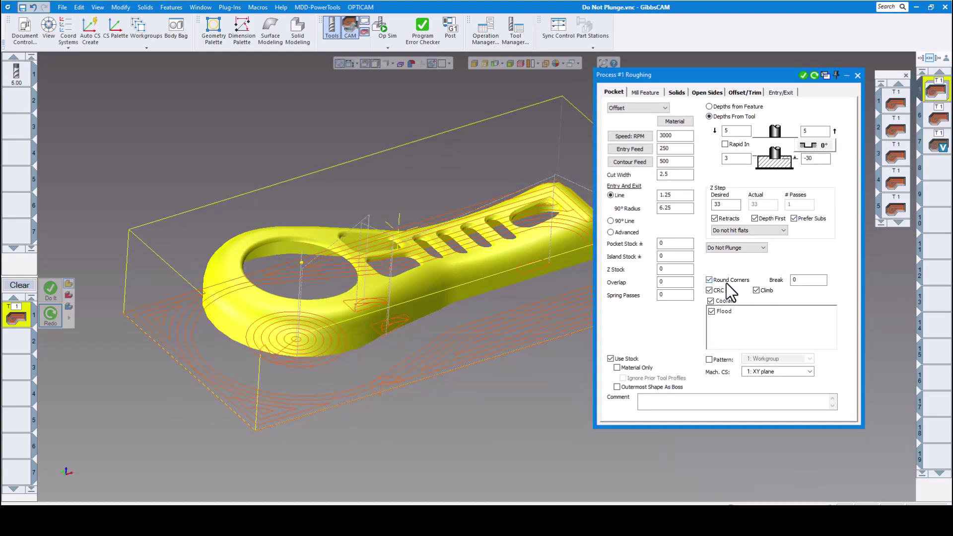
{"action": "left_click", "coordinate": [857, 75]}
Confirm operation 6's roughing now uses Do Not Plunge at 3000 RPM, then orbit the part.
{"action": "left_click", "coordinate": [932, 117]}
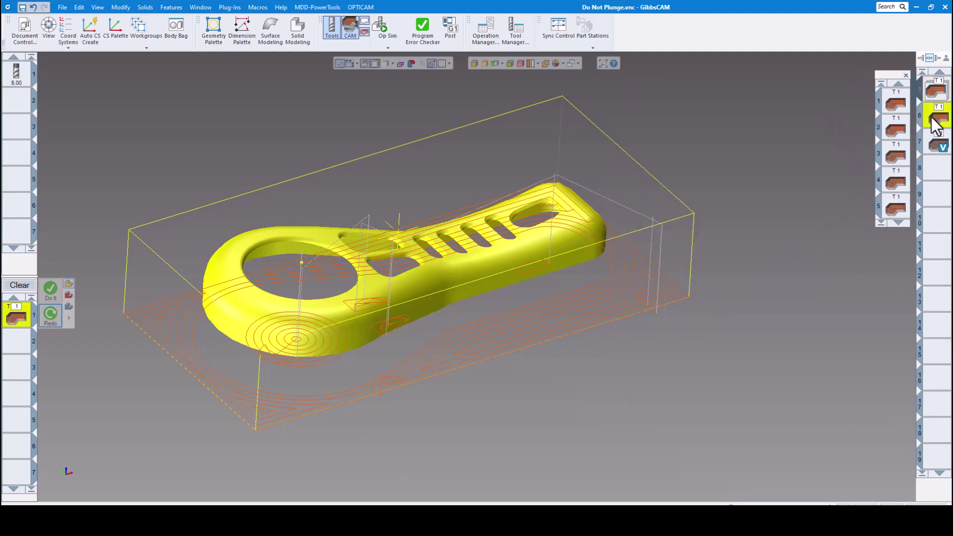
{"action": "double_click", "coordinate": [936, 125]}
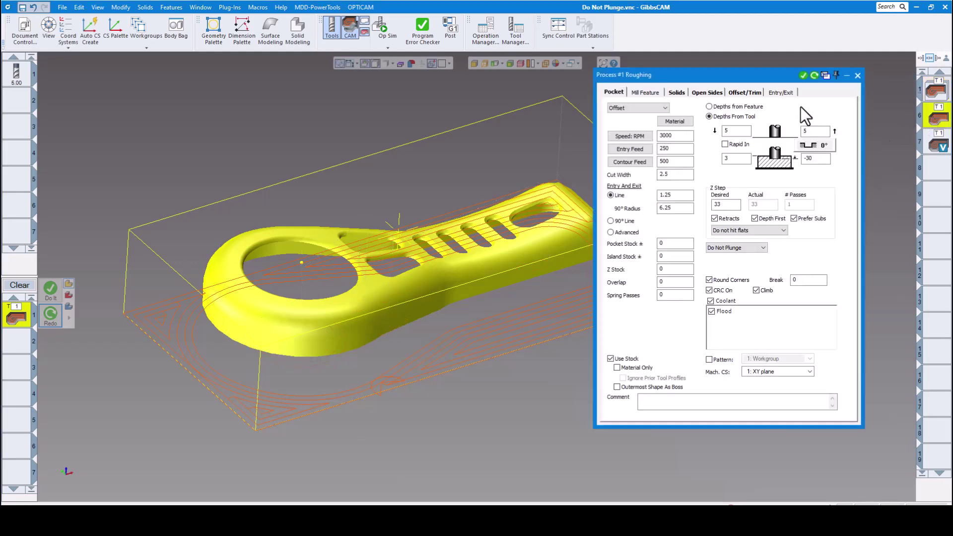
{"action": "left_click", "coordinate": [857, 74]}
{"action": "middle_click_drag", "start_coordinate": [690, 196], "coordinate": [358, 288]}
{"action": "middle_click_drag", "start_coordinate": [515, 195], "coordinate": [693, 173]}
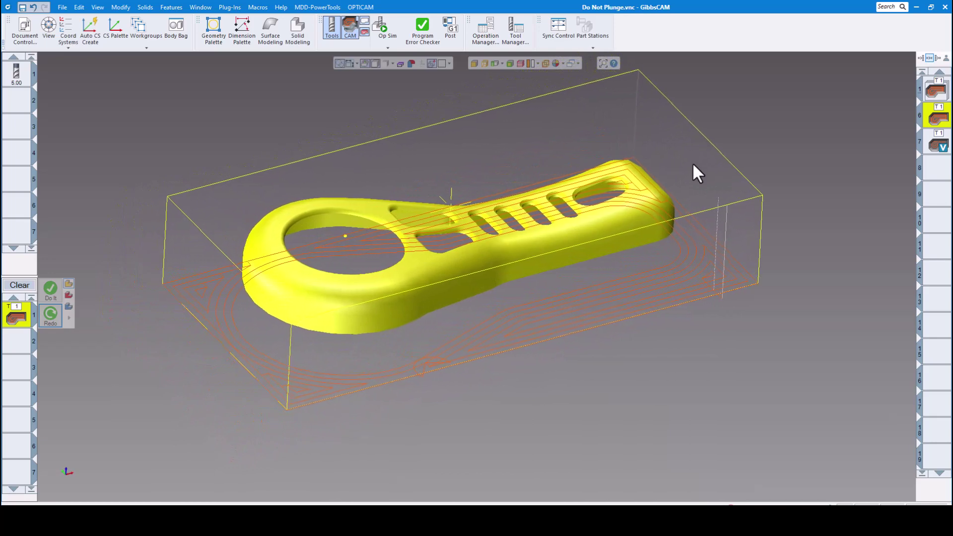
Run the full machining simulation in Op Sim, then rewind it to the start.
{"action": "left_click", "coordinate": [382, 26]}
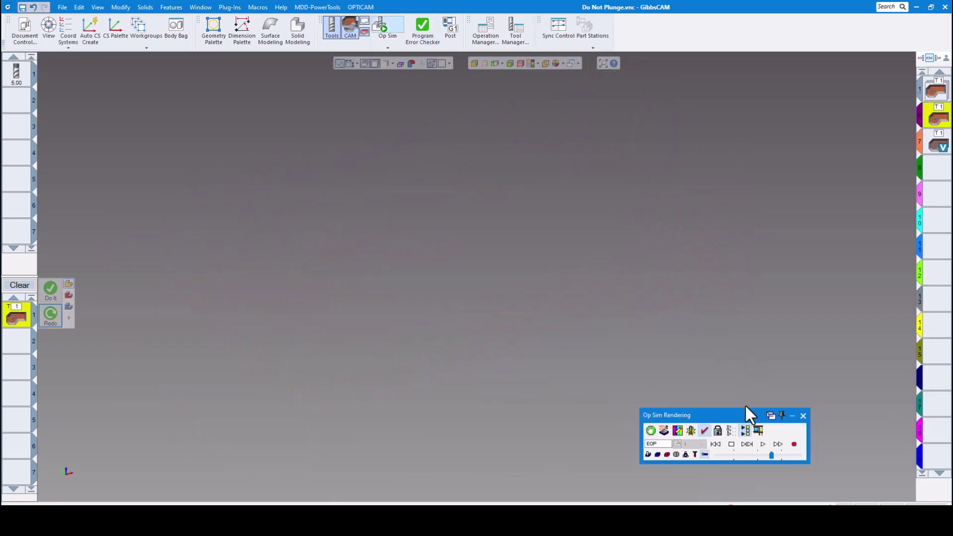
{"action": "left_click", "coordinate": [763, 444]}
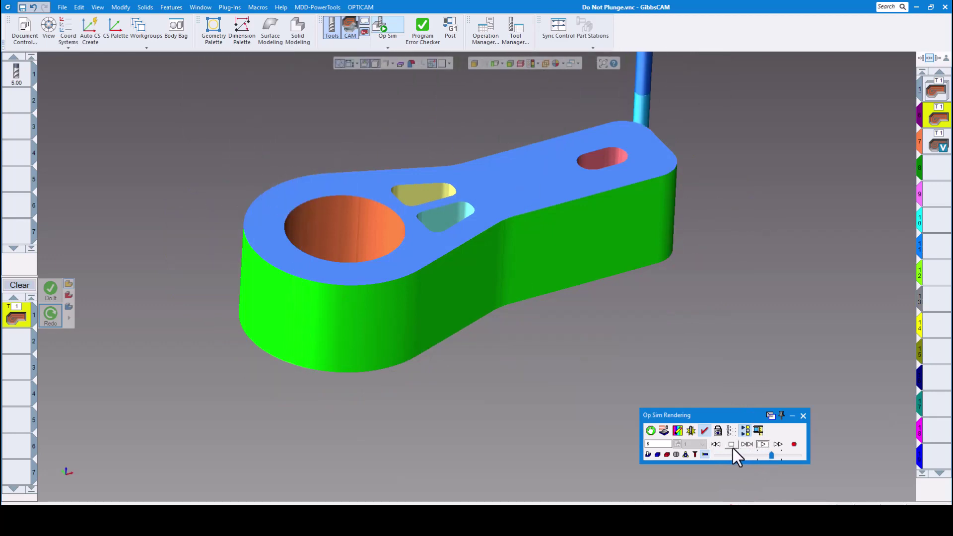
{"action": "left_click", "coordinate": [715, 445]}
Deactivate operation 1, replay the simulation to see only the outer profile, then close Op Sim.
{"action": "right_click", "coordinate": [934, 92]}
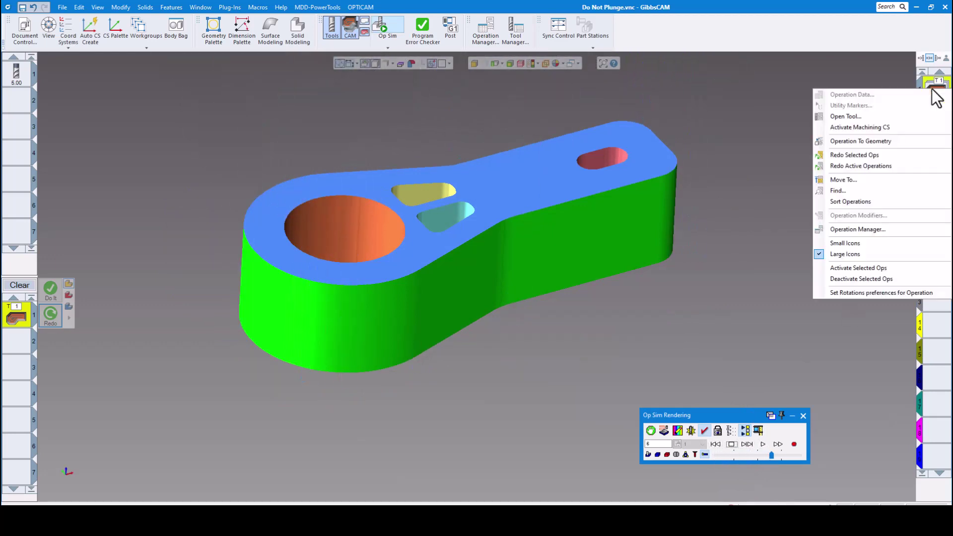
{"action": "left_click", "coordinate": [854, 278]}
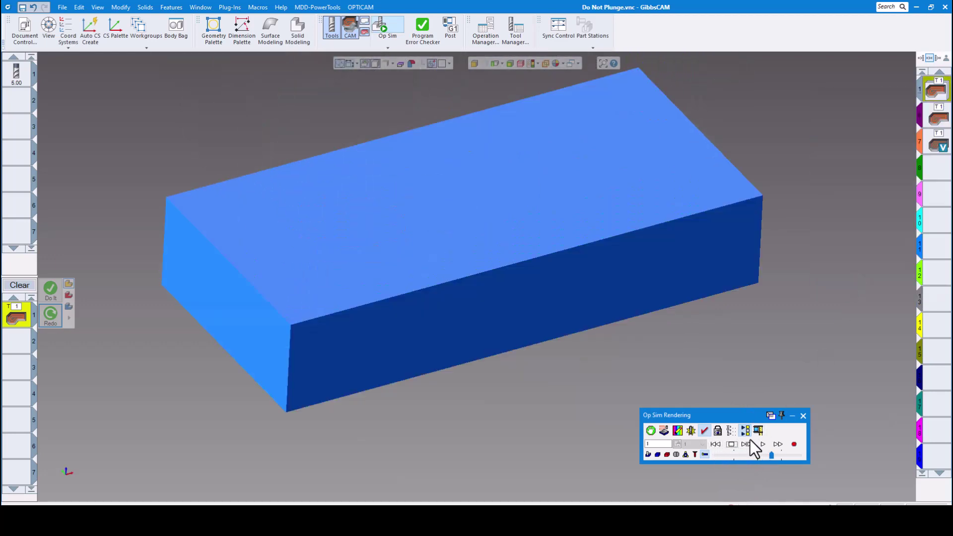
{"action": "left_click", "coordinate": [763, 445]}
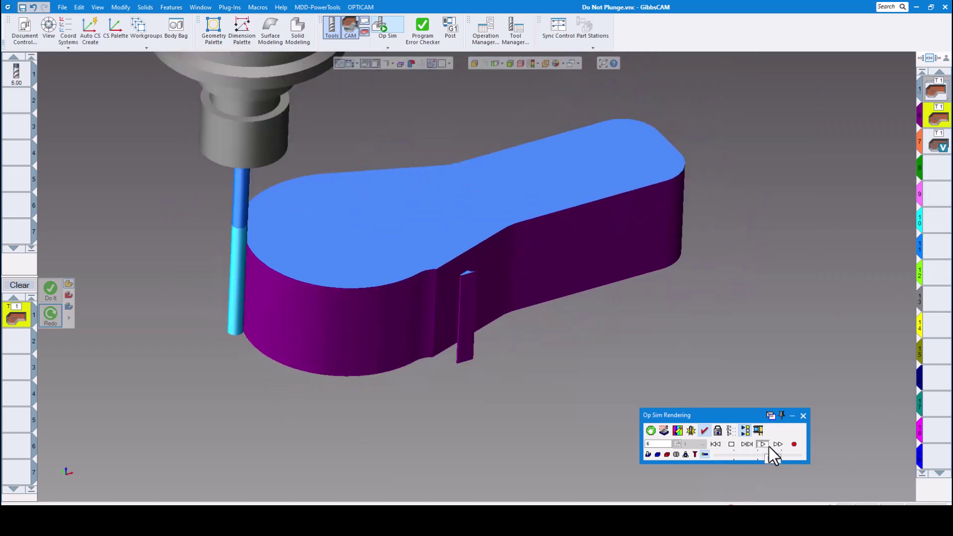
{"action": "middle_click_drag", "start_coordinate": [643, 356], "coordinate": [666, 357]}
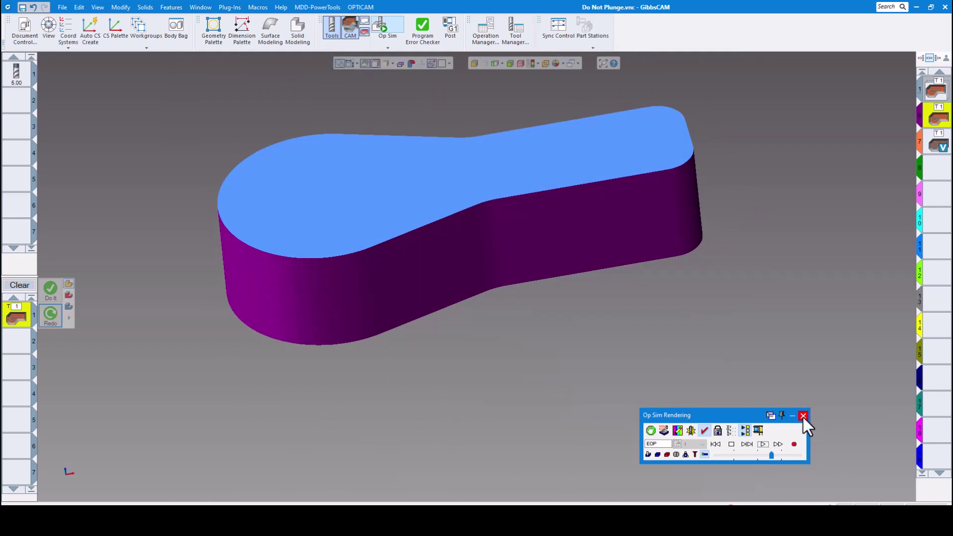
{"action": "left_click", "coordinate": [803, 416]}
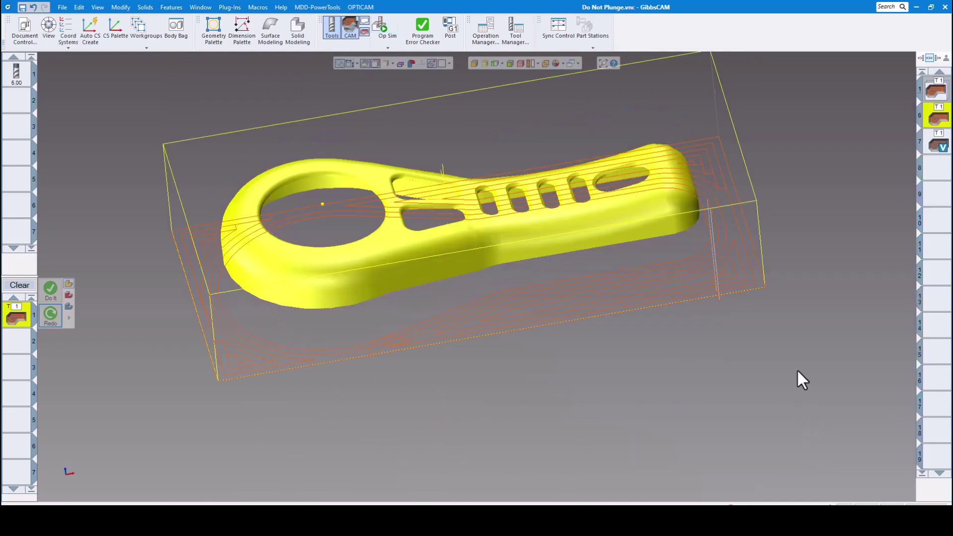
Review operation 7's VoluMill settings, then deactivate operation 6.
{"action": "left_click", "coordinate": [938, 145]}
{"action": "double_click", "coordinate": [940, 156]}
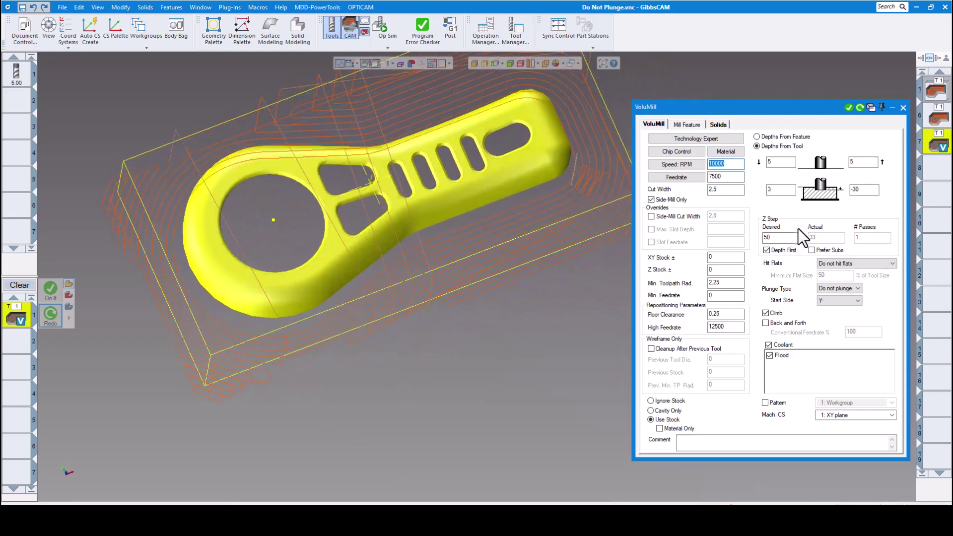
{"action": "left_click", "coordinate": [904, 107]}
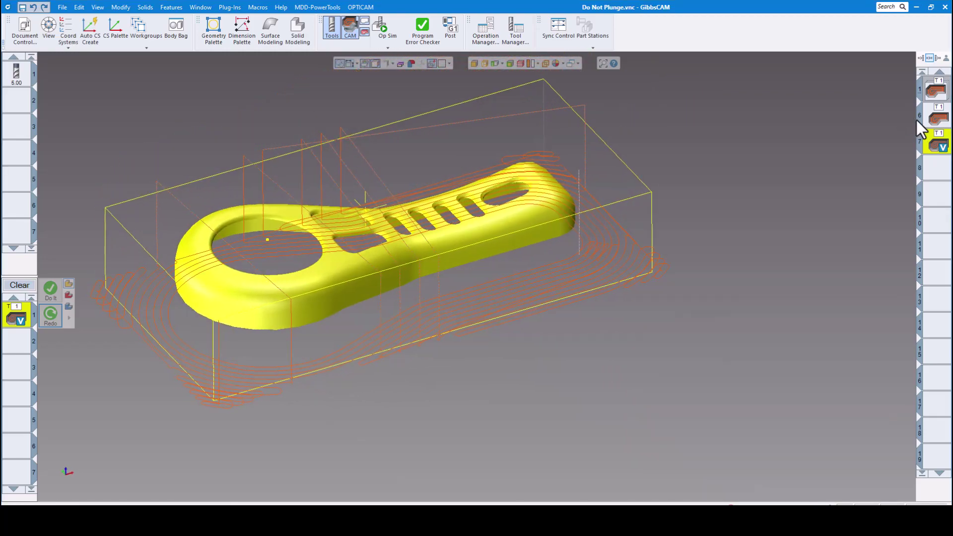
{"action": "left_click", "coordinate": [937, 124]}
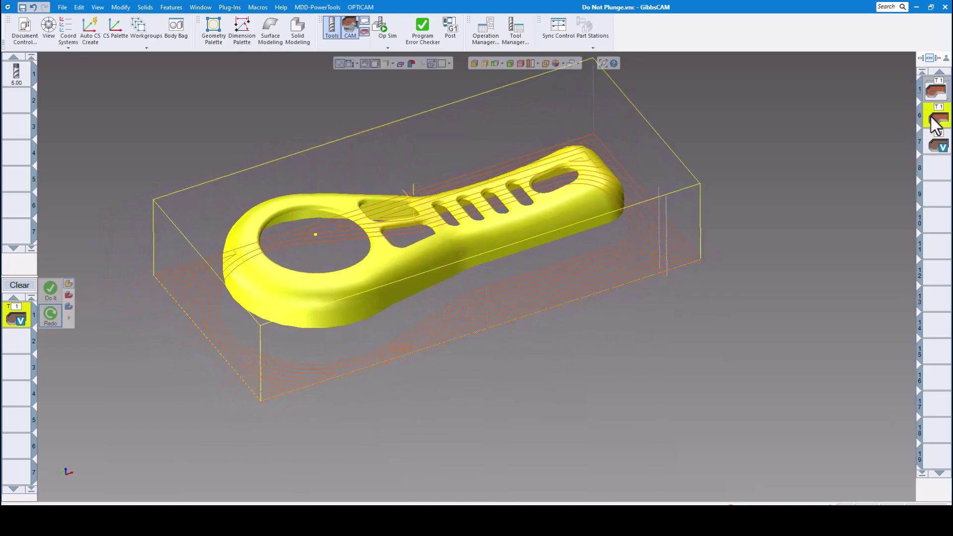
{"action": "right_click", "coordinate": [938, 121]}
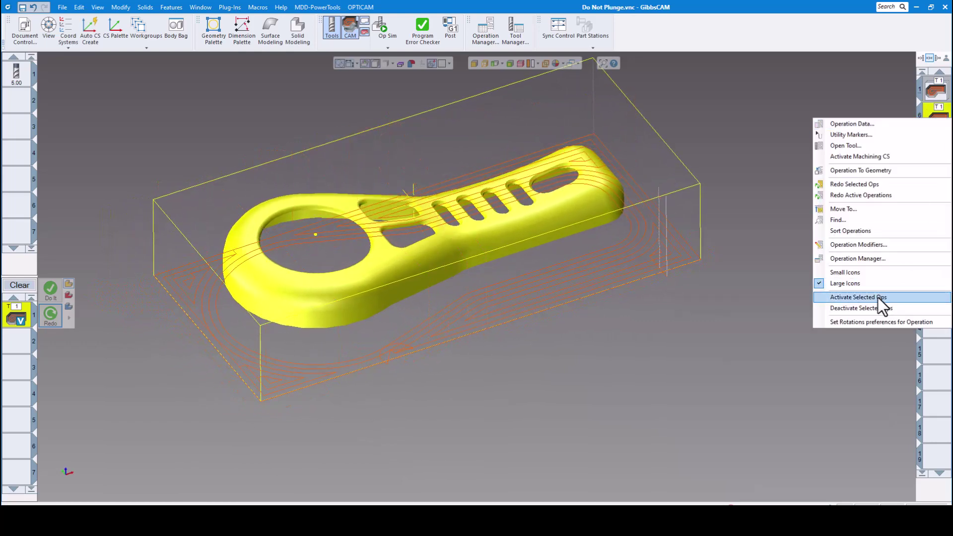
{"action": "left_click", "coordinate": [863, 307]}
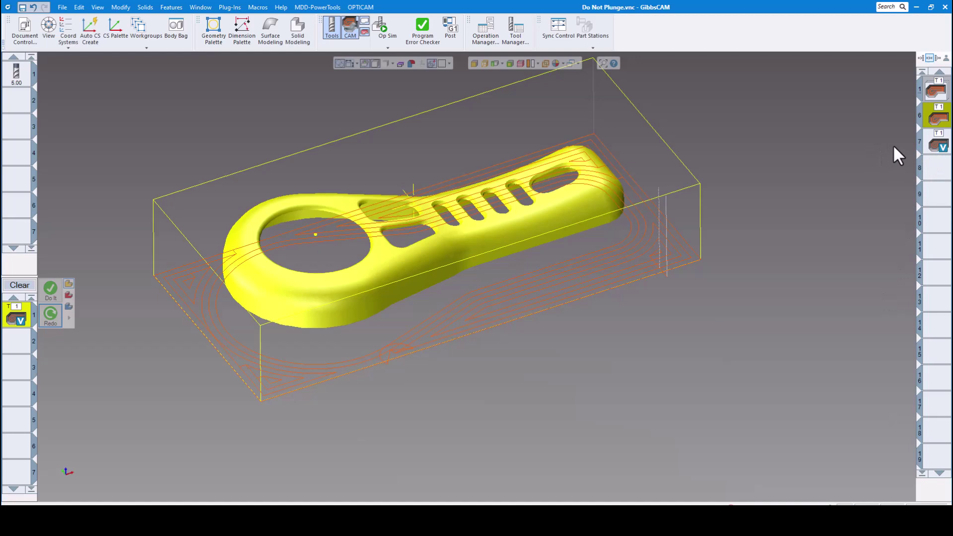
Simulate only the VoluMill operation 7 on fresh stock, then close the simulation.
{"action": "left_click", "coordinate": [939, 145]}
{"action": "left_click", "coordinate": [382, 28]}
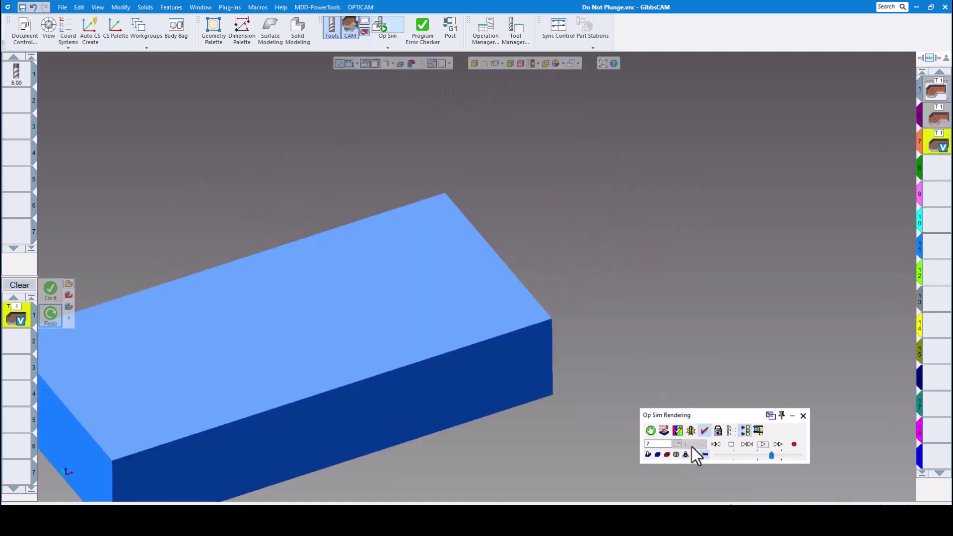
{"action": "left_click", "coordinate": [763, 445]}
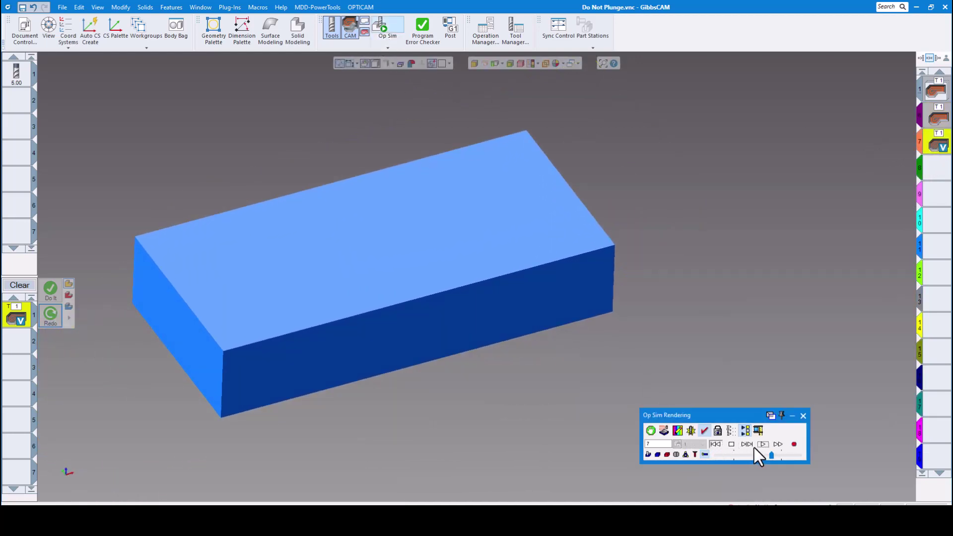
{"action": "left_click", "coordinate": [764, 444]}
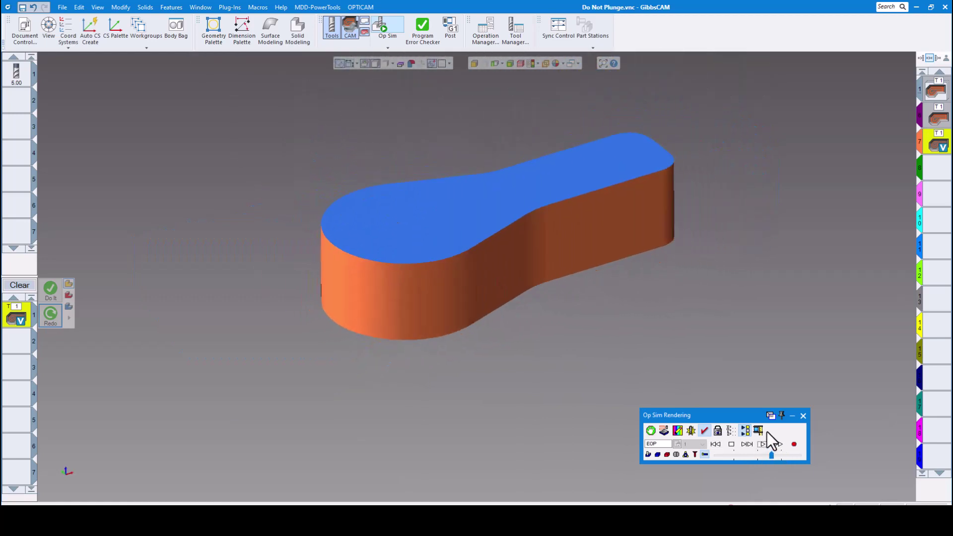
{"action": "left_click", "coordinate": [804, 415]}
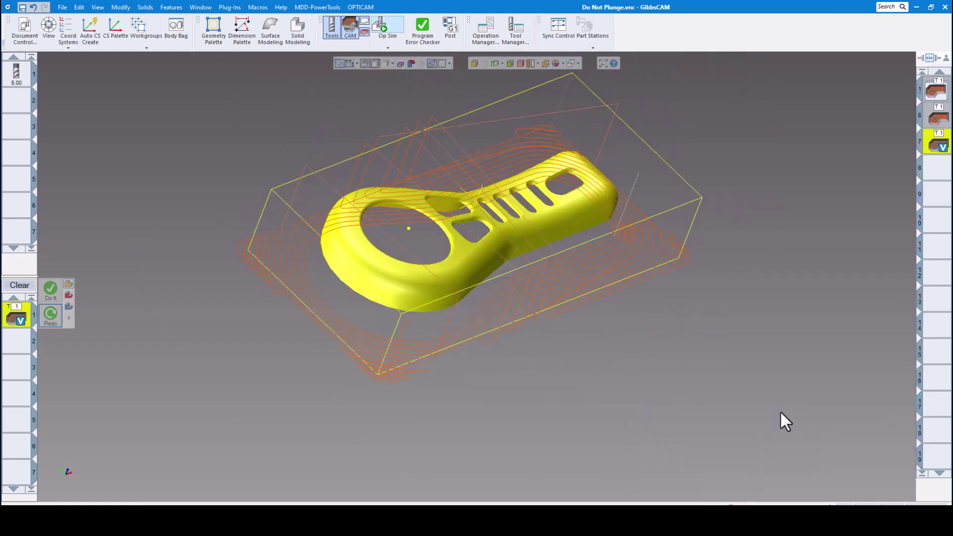
{"action": "double_click", "coordinate": [938, 92]}
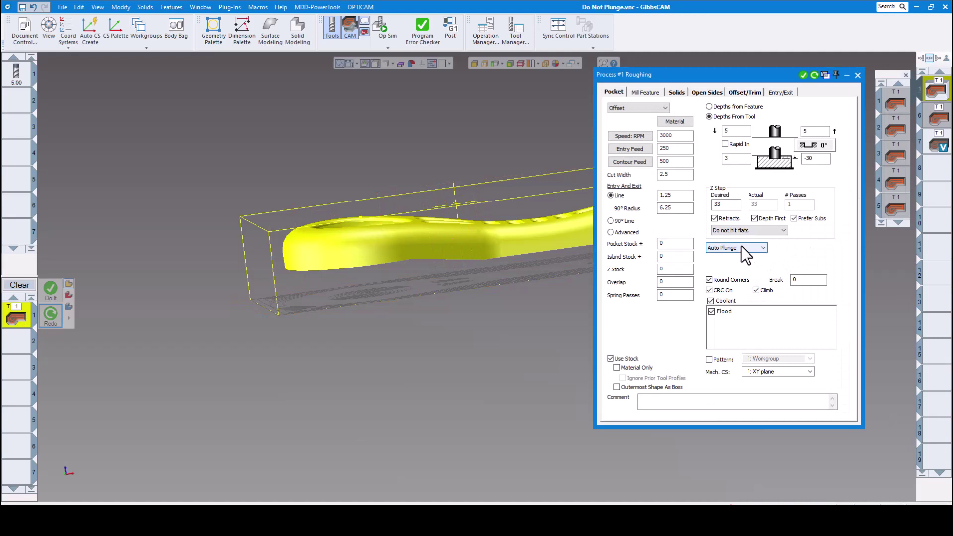
{"action": "left_click", "coordinate": [742, 247]}
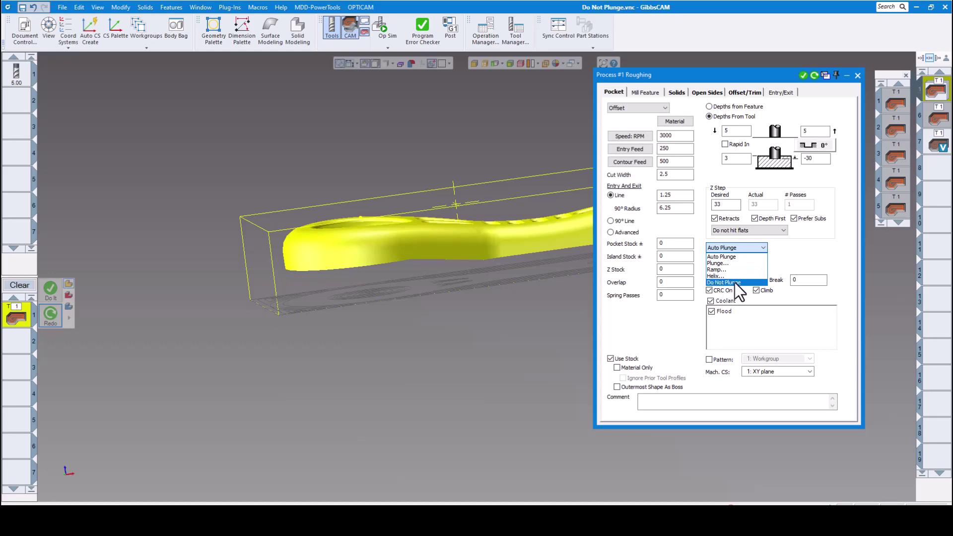
{"action": "left_click", "coordinate": [812, 246]}
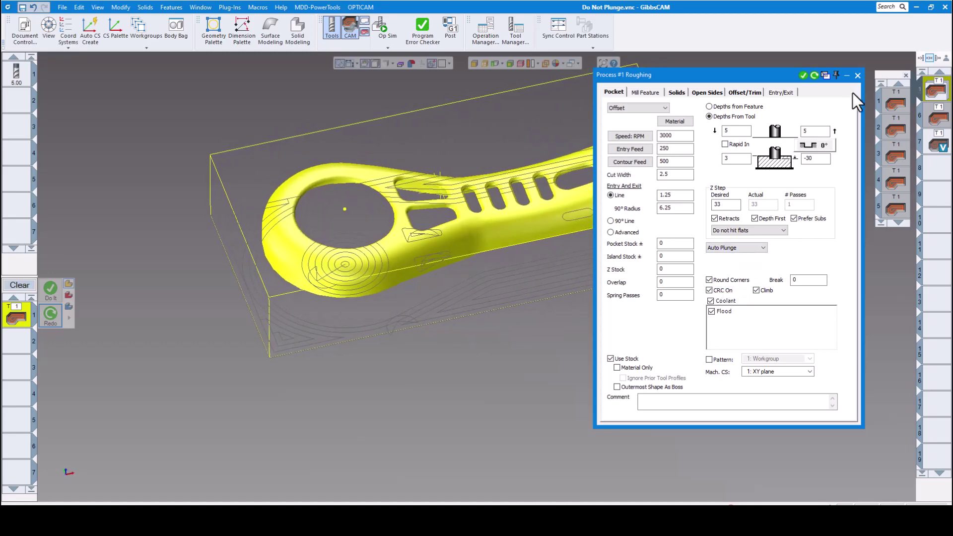
{"action": "left_click", "coordinate": [858, 75]}
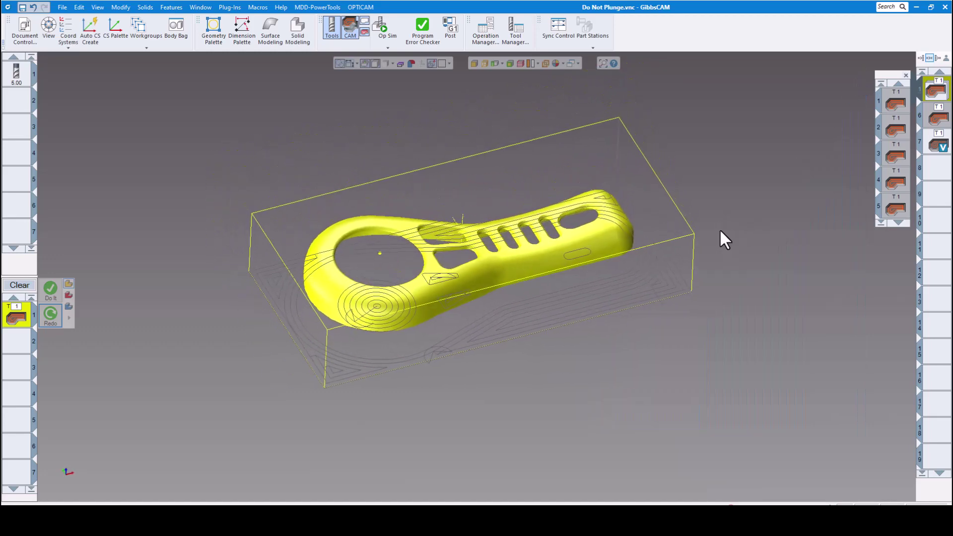